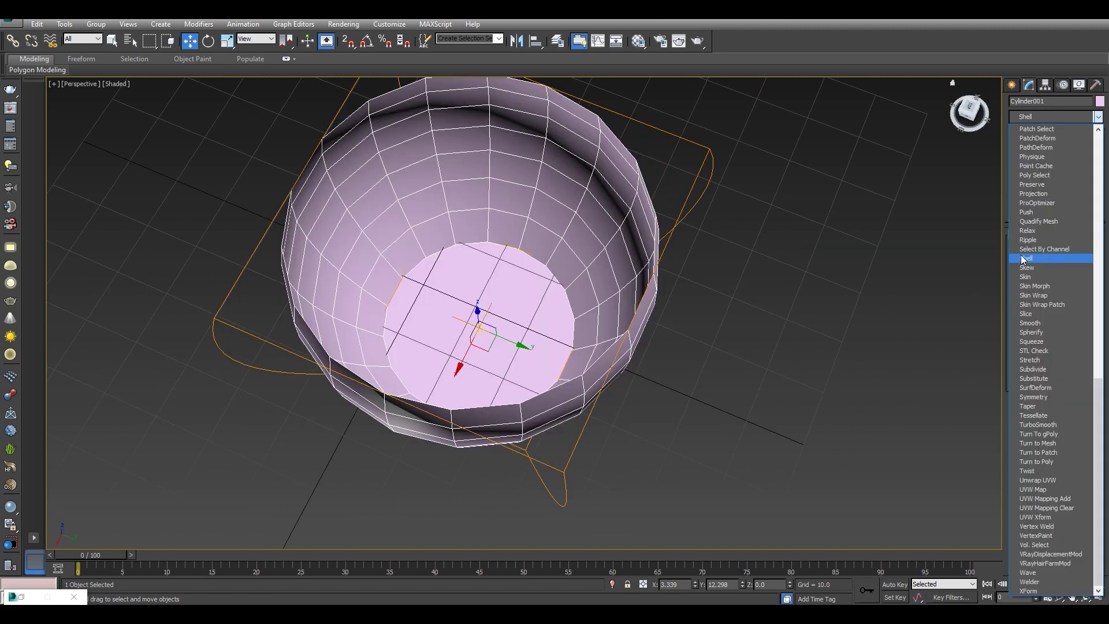
Step: Apply the Shell modifier to the tapered cylinder and view the mug with its looped handle
key(Return)
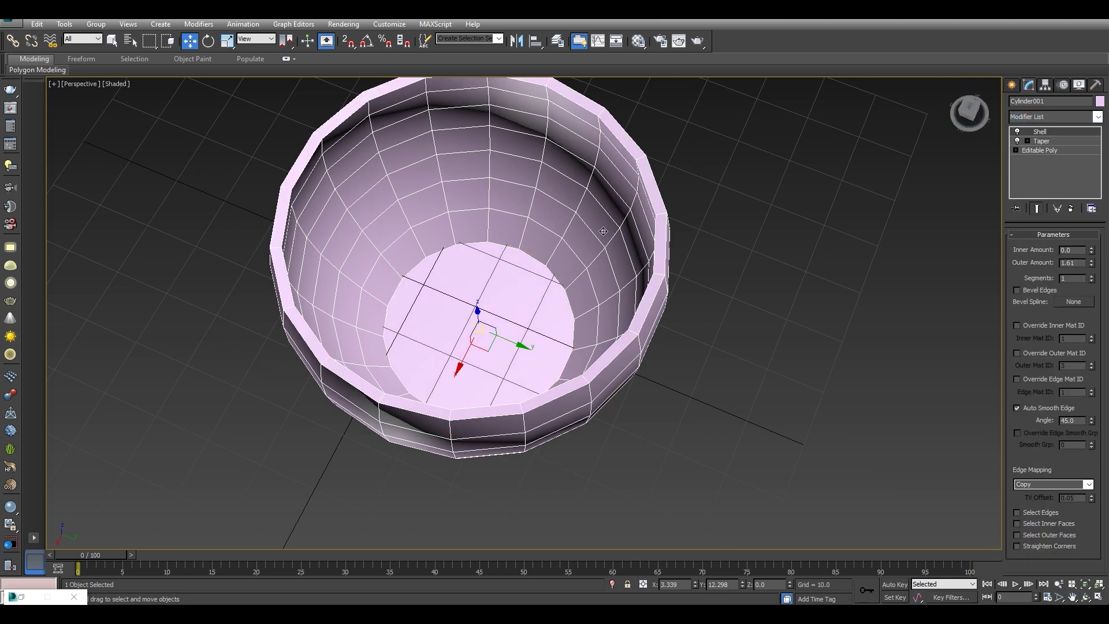
scroll(603, 231, up, 3)
scroll(539, 223, down, 5)
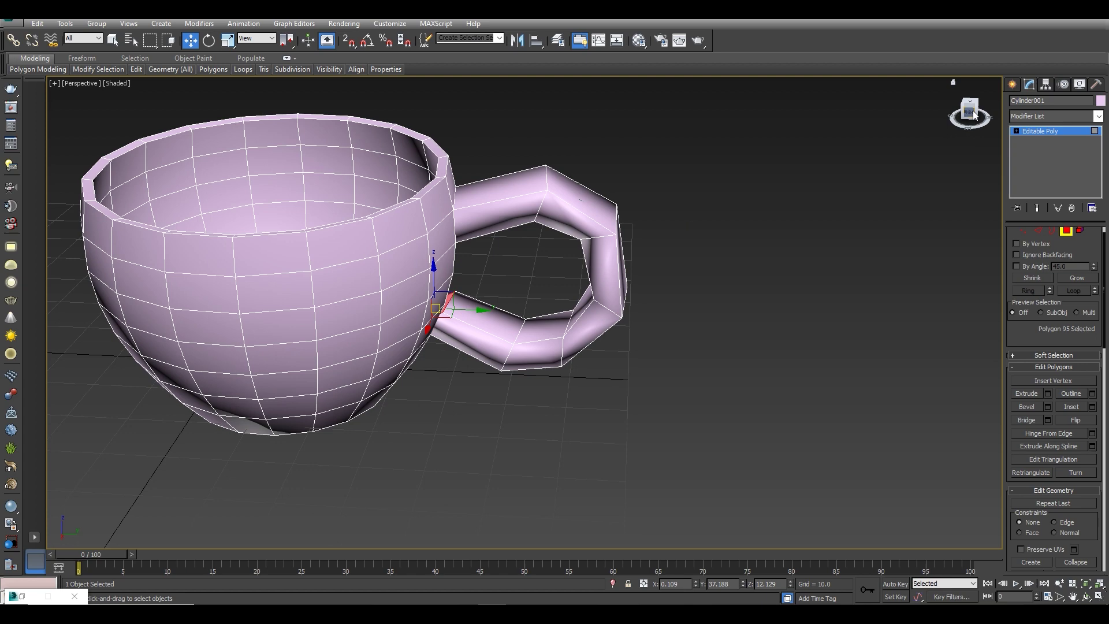
drag(973, 115, 977, 119)
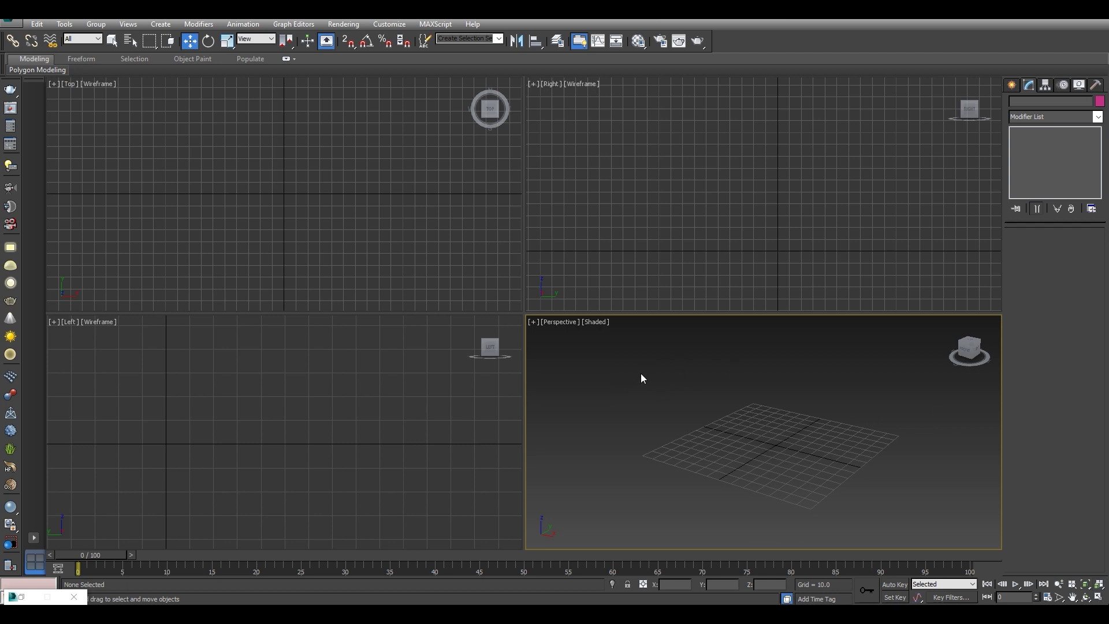
Step: Create a cylinder on the perspective grid with a radius of about 16.5, a height of about 37.1 and 7 height segments
key(alt+w)
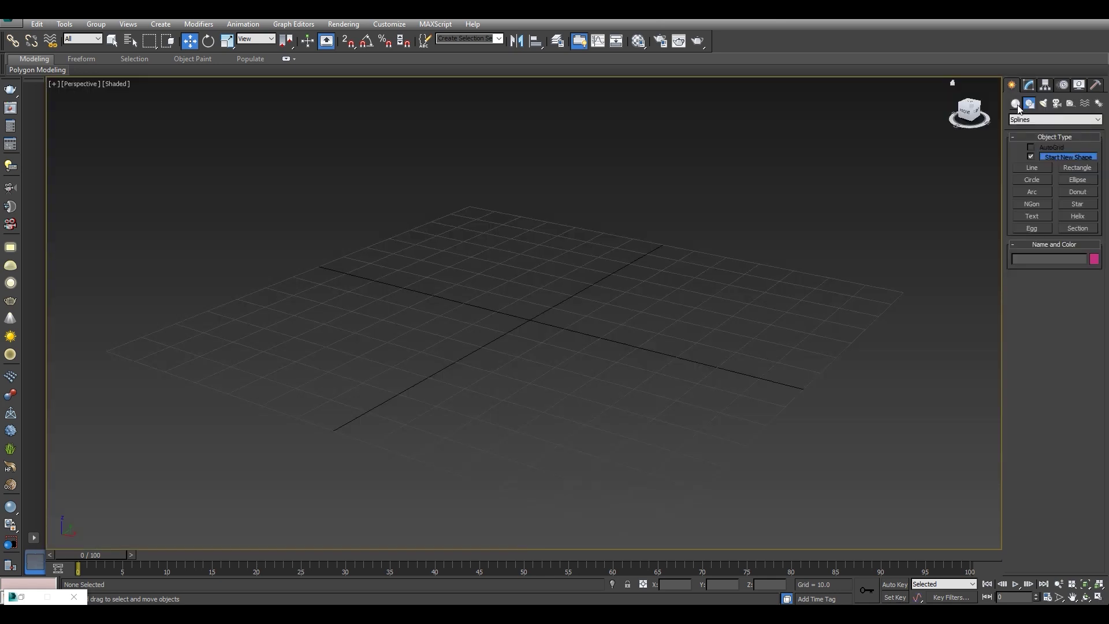
click(1016, 105)
click(1032, 183)
drag(569, 307, 634, 315)
click(638, 172)
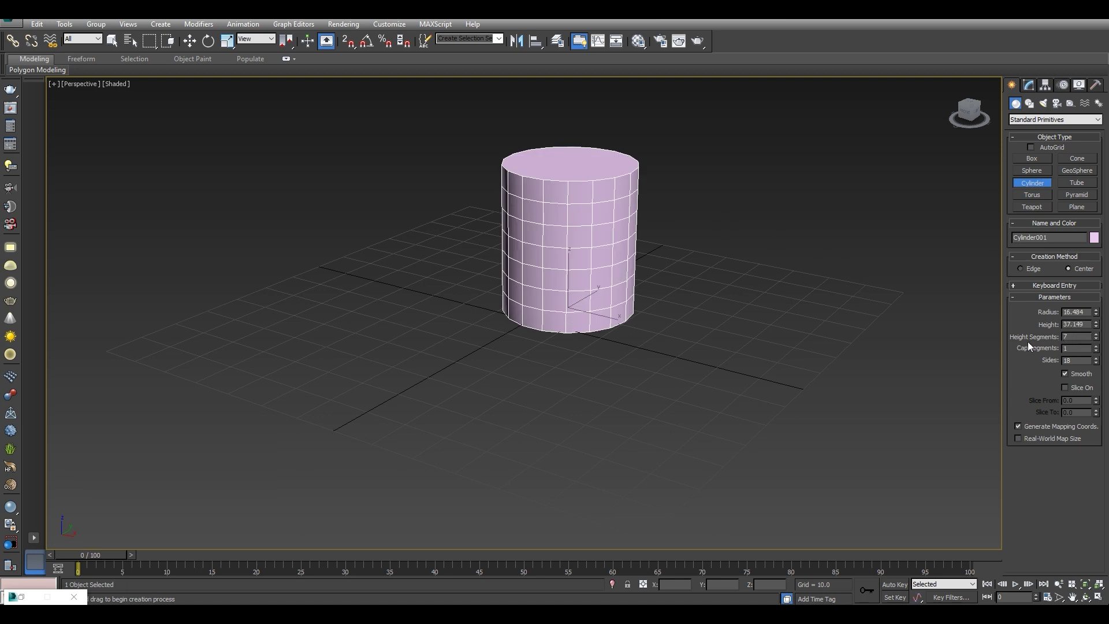
click(1096, 339)
click(1096, 339)
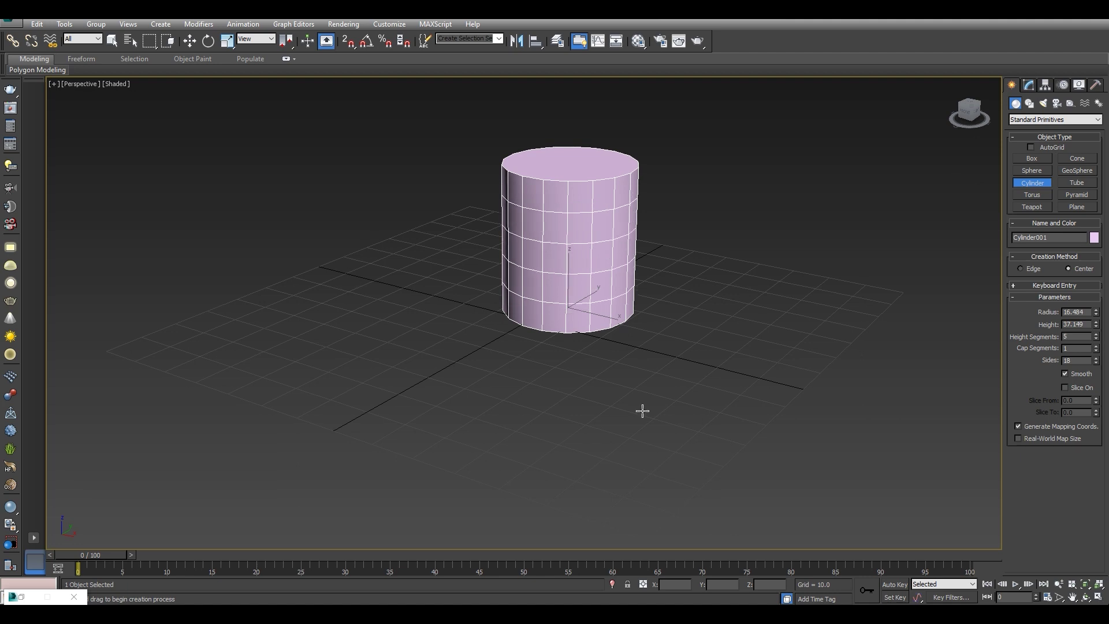
click(1096, 333)
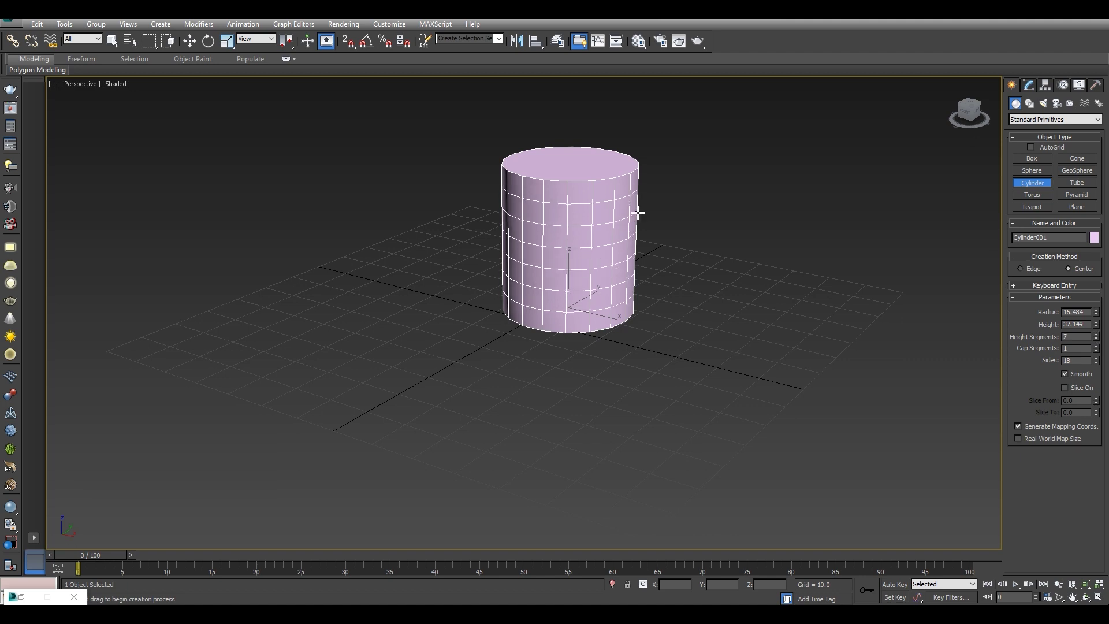
Step: Convert the cylinder to an Editable Poly
click(189, 41)
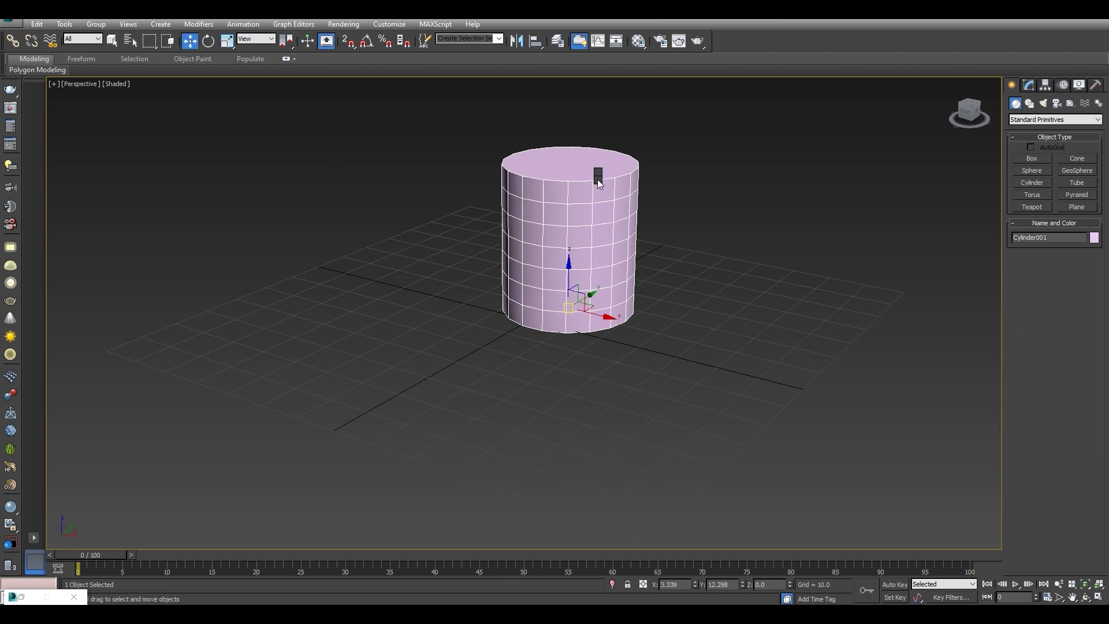
right_click(596, 176)
mouse_move(629, 285)
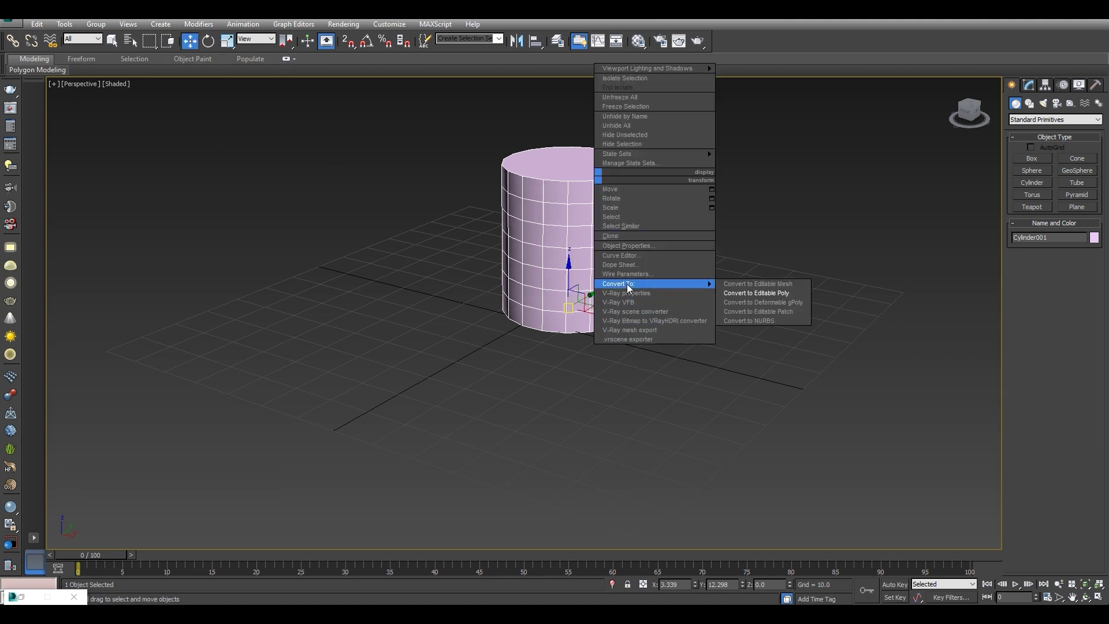
click(755, 293)
Step: Delete the cylinder's top cap polygon to open it, and leave polygon editing
alt+middle_drag(756, 294, 757, 370)
drag(969, 113, 982, 119)
click(1066, 251)
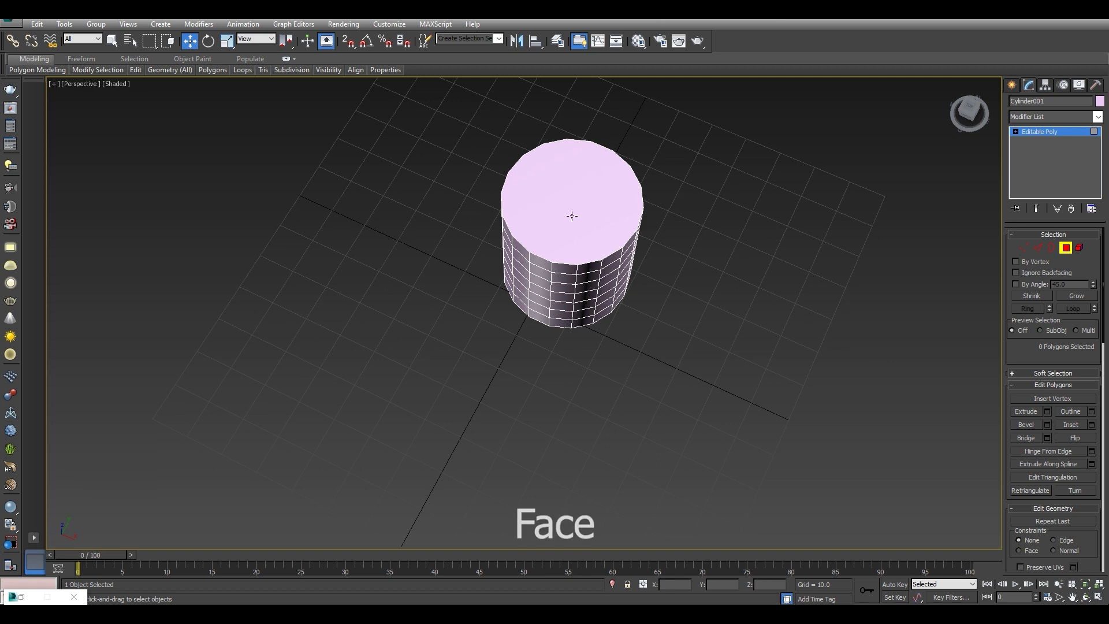
click(572, 216)
key(Delete)
mouse_move(966, 117)
mouse_down()
mouse_move(970, 128)
mouse_move(973, 106)
mouse_move(970, 124)
mouse_up()
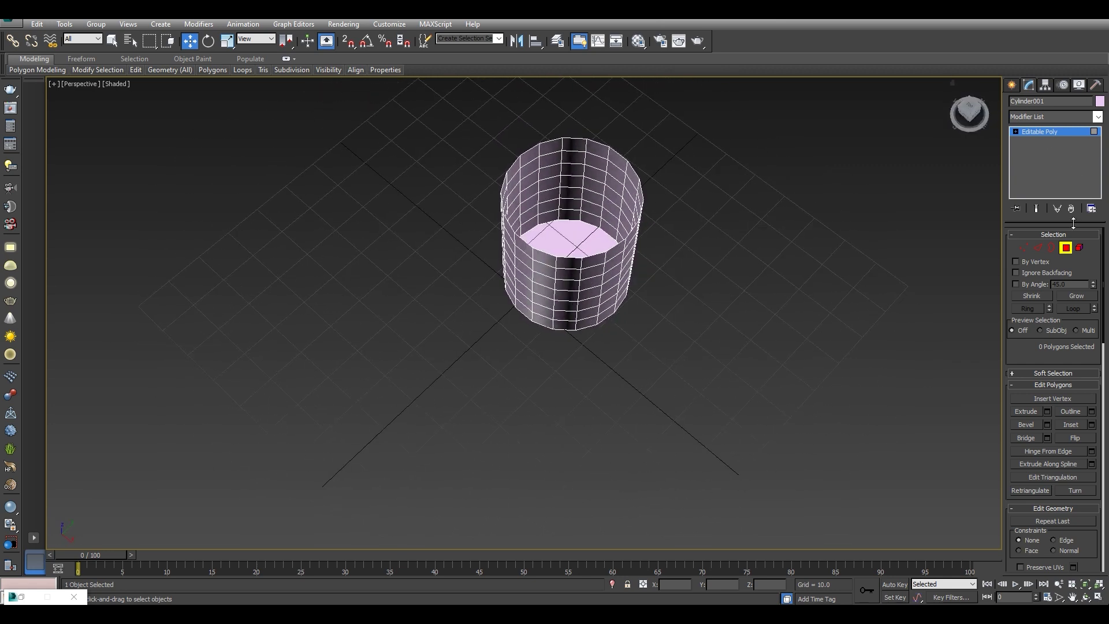
click(1066, 248)
Step: Add a Taper modifier to the open cylinder
scroll(683, 199, up, 3)
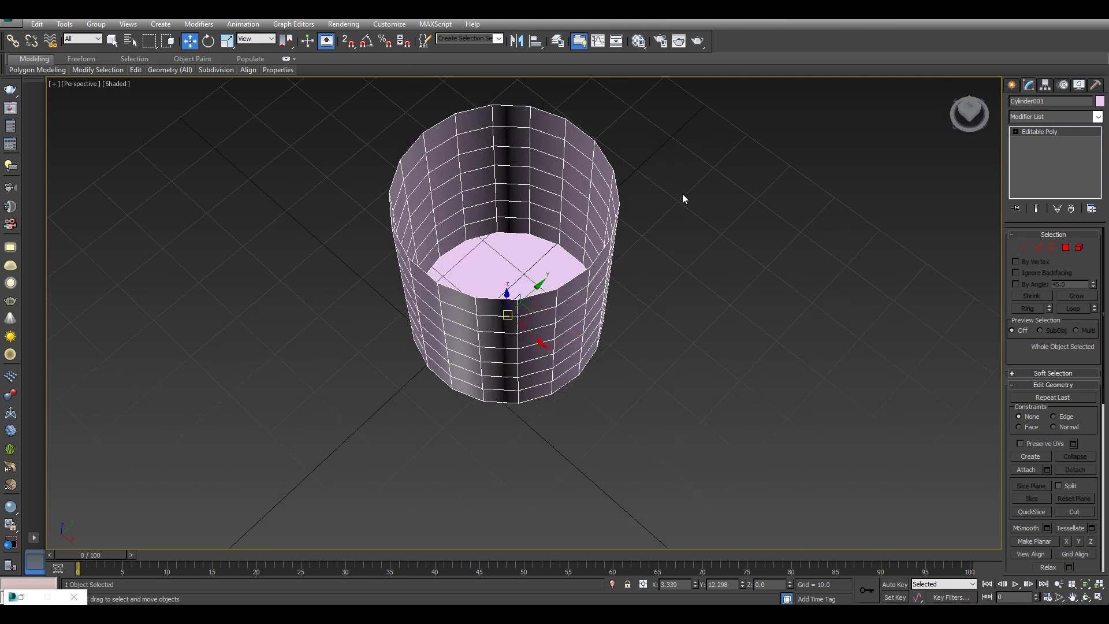
scroll(620, 186, down, 5)
scroll(632, 179, up, 3)
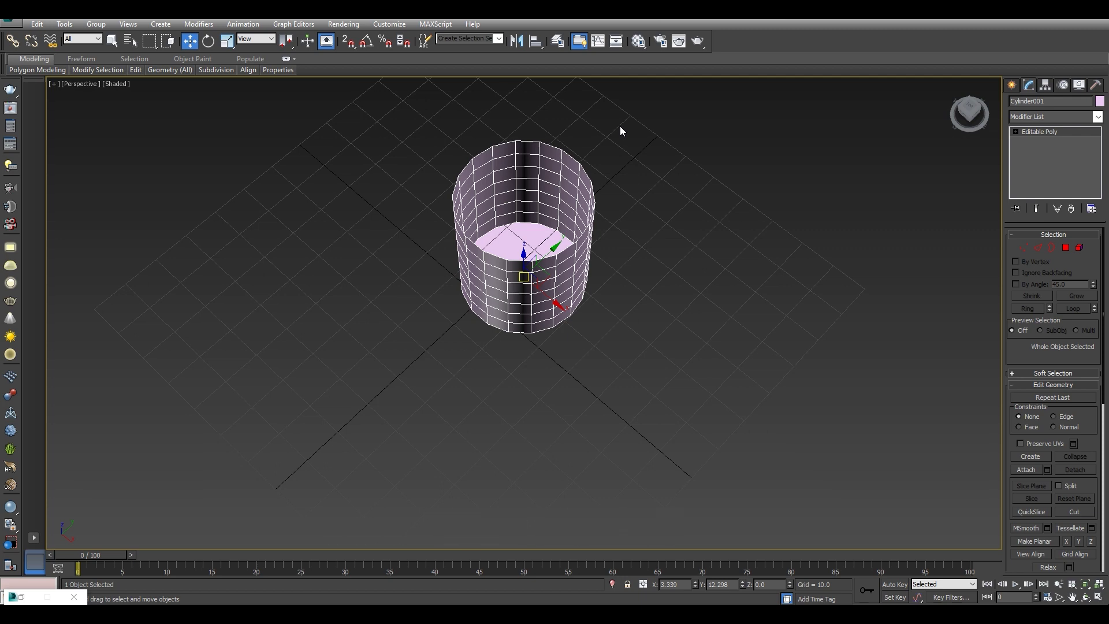
drag(566, 184, 446, 345)
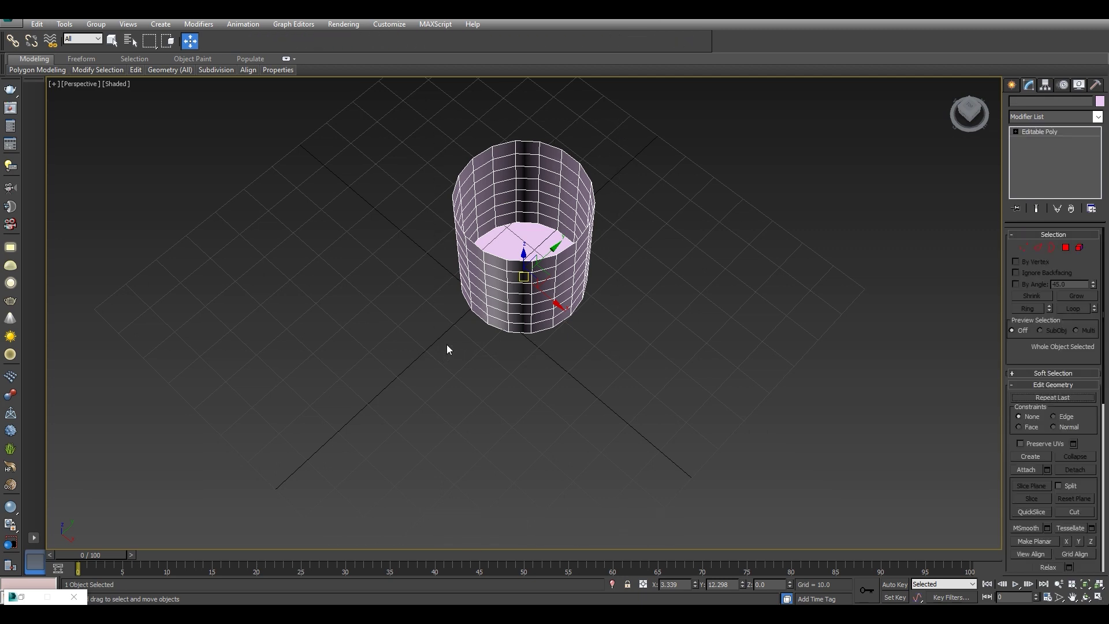
click(1039, 117)
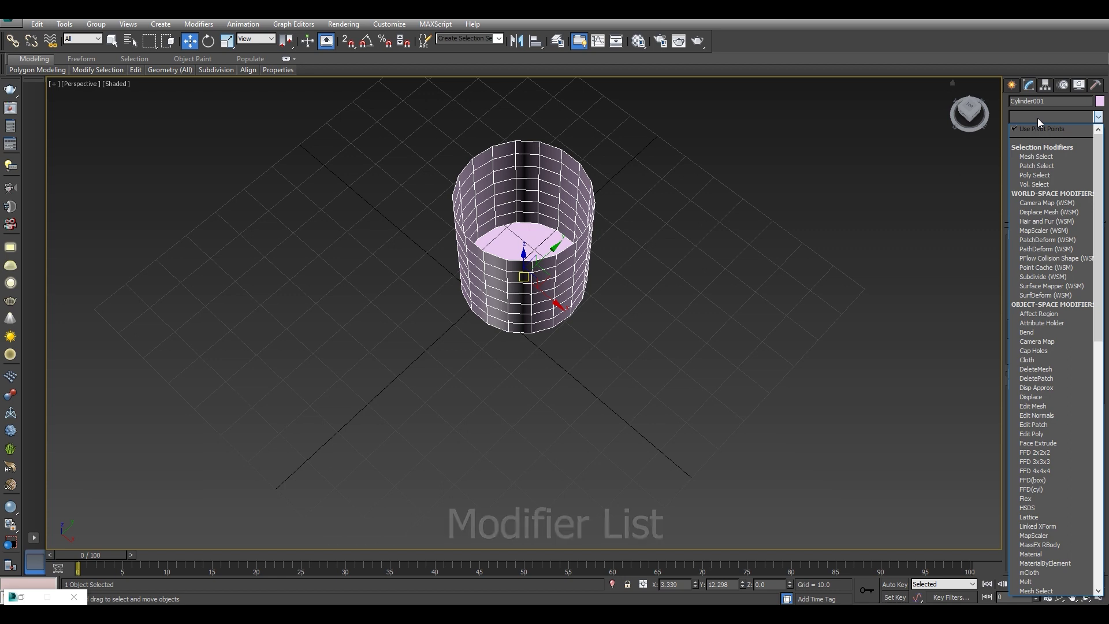
key(t)
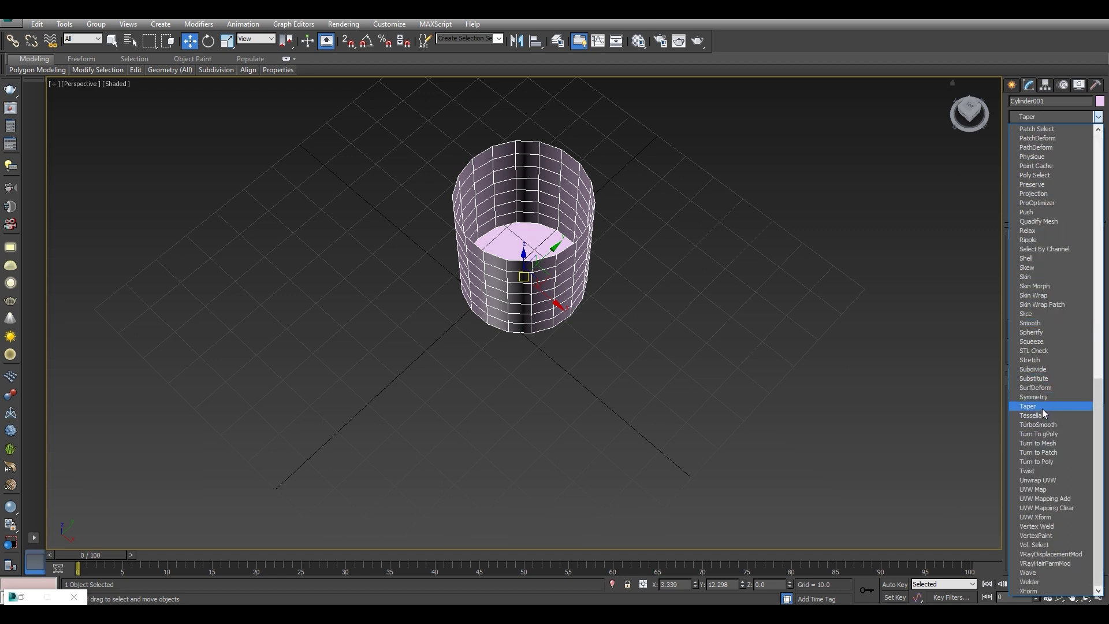
key(Return)
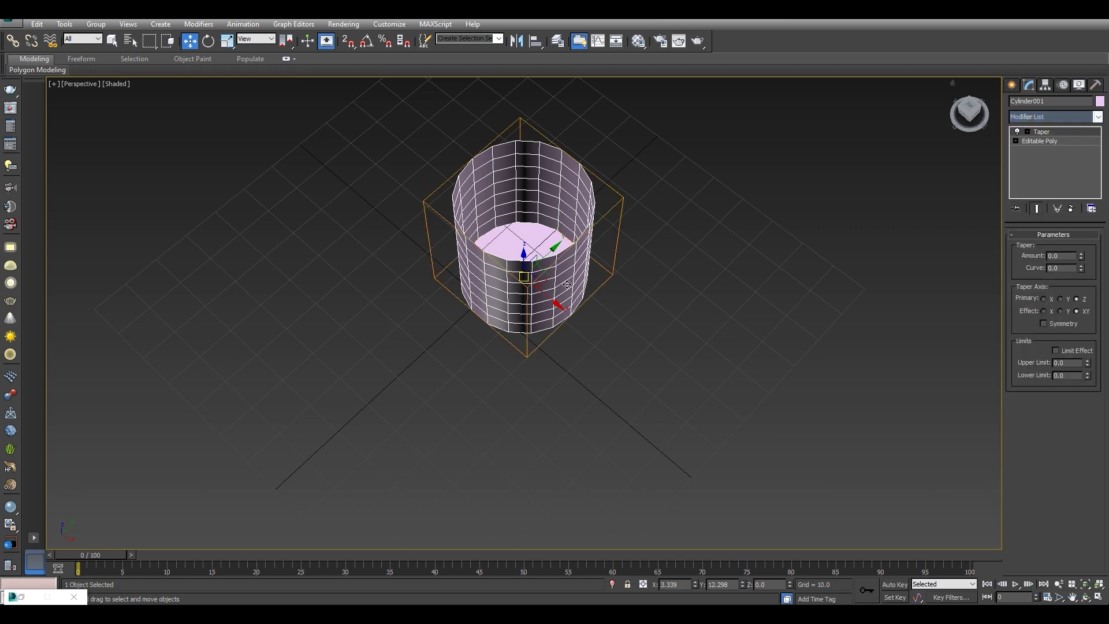
Step: Set the Taper amount to 0.62 and its curve to 1.24 to round out the cup body
mouse_move(971, 113)
mouse_down()
mouse_move(959, 117)
mouse_move(959, 64)
mouse_move(966, 116)
mouse_move(1005, 112)
mouse_move(967, 118)
mouse_up()
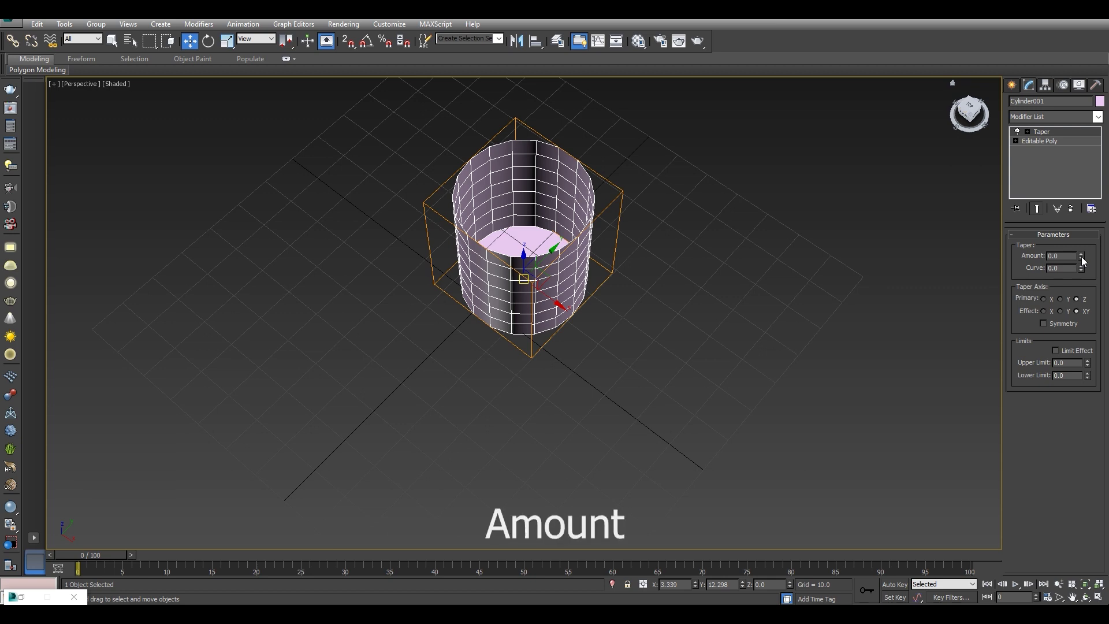
drag(1082, 258, 1077, 219)
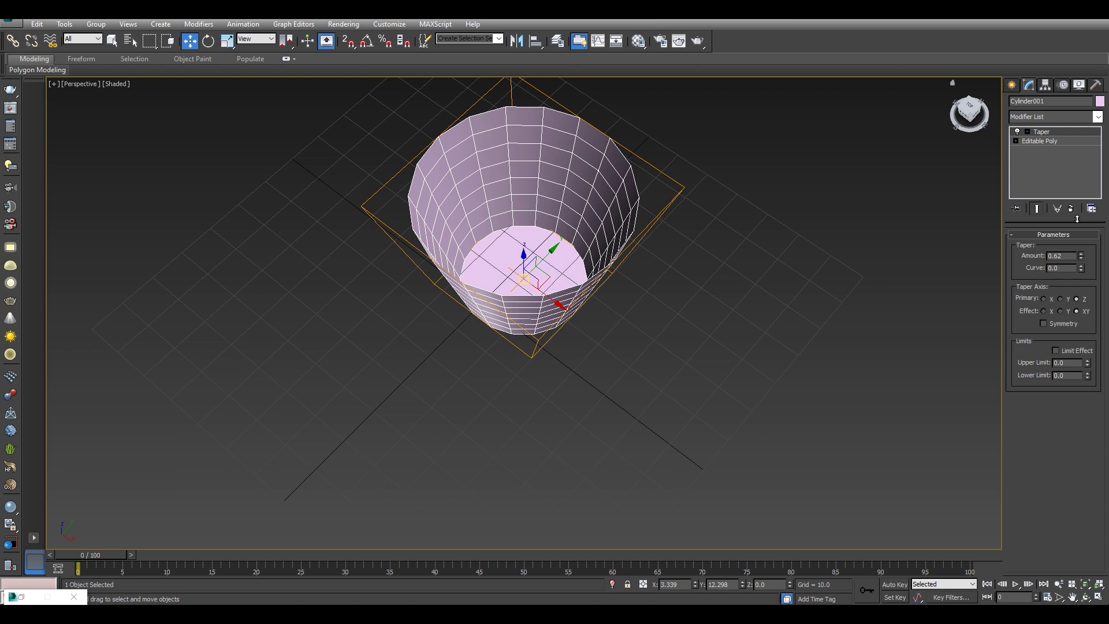
drag(1080, 271, 1075, 198)
Step: Examine the tapered cup's shape from the side, from above and inside
mouse_move(635, 301)
alt+middle_down()
mouse_move(716, 202)
mouse_move(757, 223)
mouse_move(733, 301)
mouse_move(653, 294)
alt+middle_up()
mouse_move(982, 115)
mouse_down()
mouse_move(953, 104)
mouse_move(944, 122)
mouse_move(975, 125)
mouse_up()
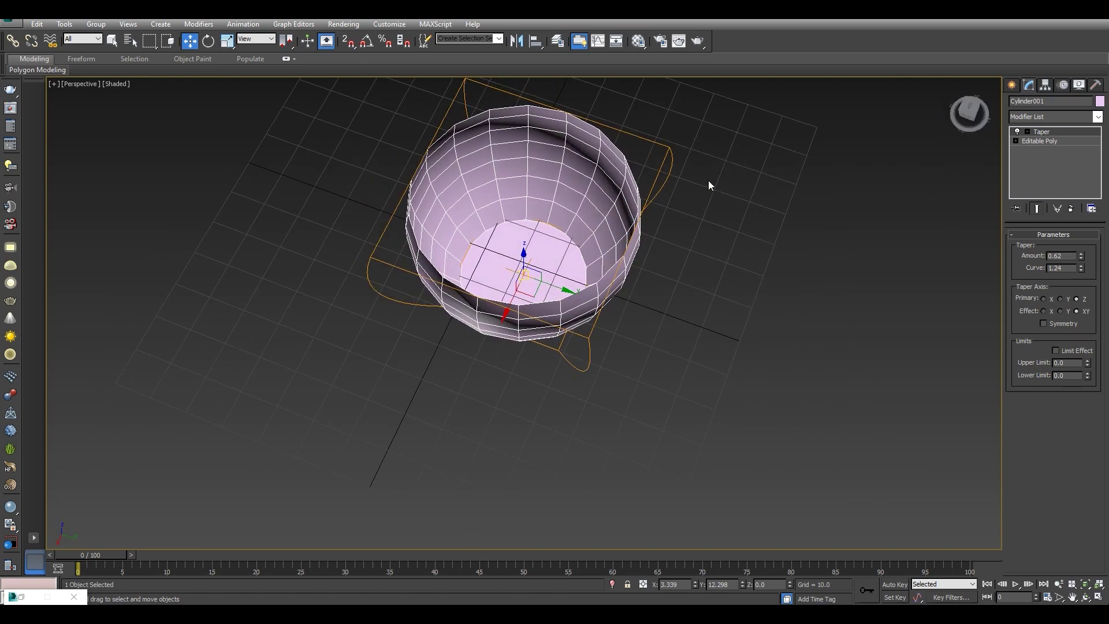
drag(966, 119, 968, 108)
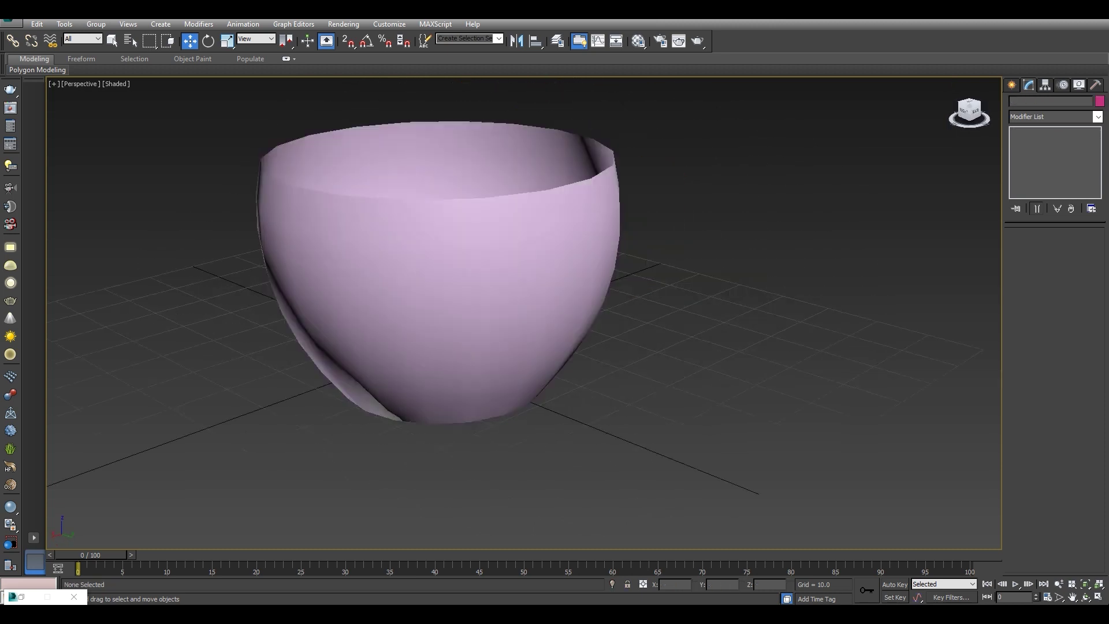
mouse_move(969, 113)
mouse_down()
mouse_move(977, 106)
mouse_move(971, 124)
mouse_move(952, 124)
mouse_up()
scroll(584, 139, up, 3)
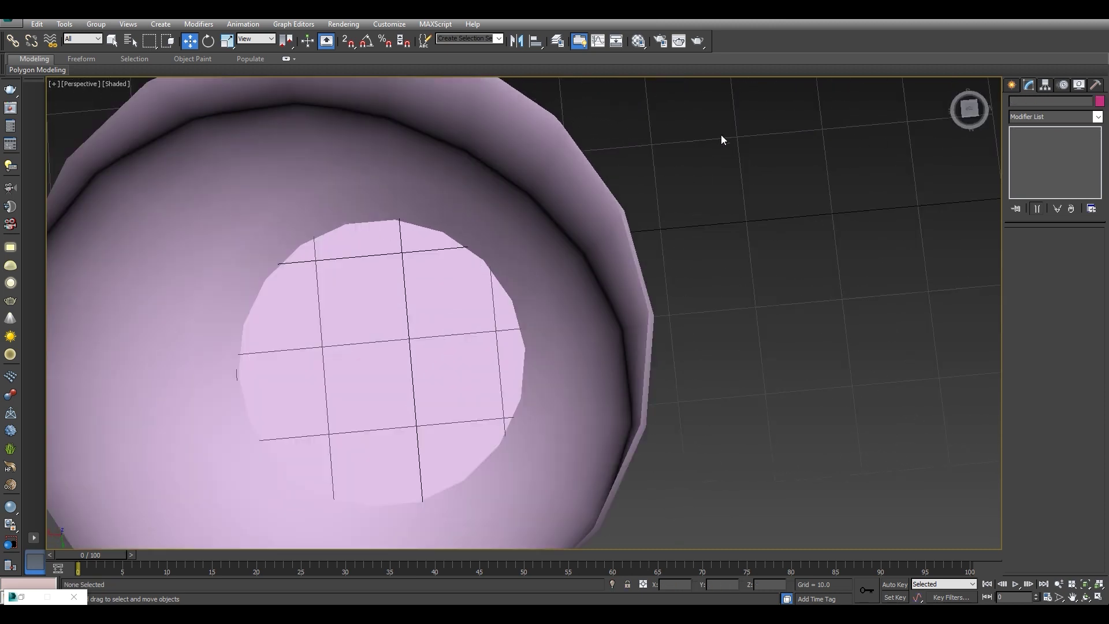
scroll(670, 168, down, 2)
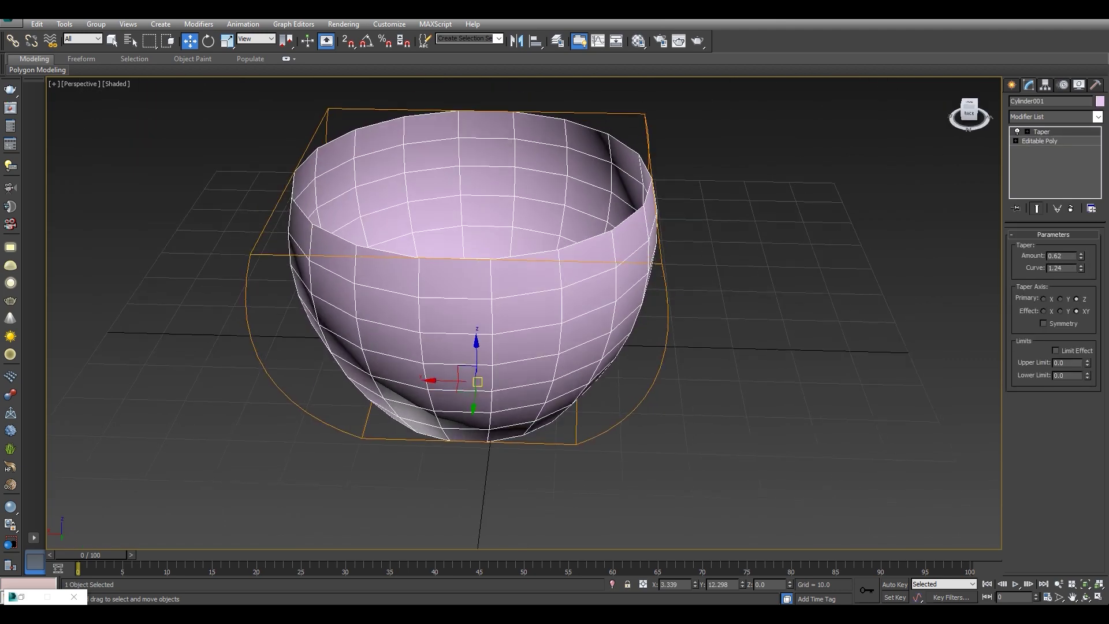
mouse_move(961, 107)
mouse_down()
mouse_move(959, 120)
mouse_move(970, 114)
mouse_up()
click(739, 318)
Step: Add a Shell modifier to the tapered cup body to give its wall thickness
click(567, 308)
click(1066, 116)
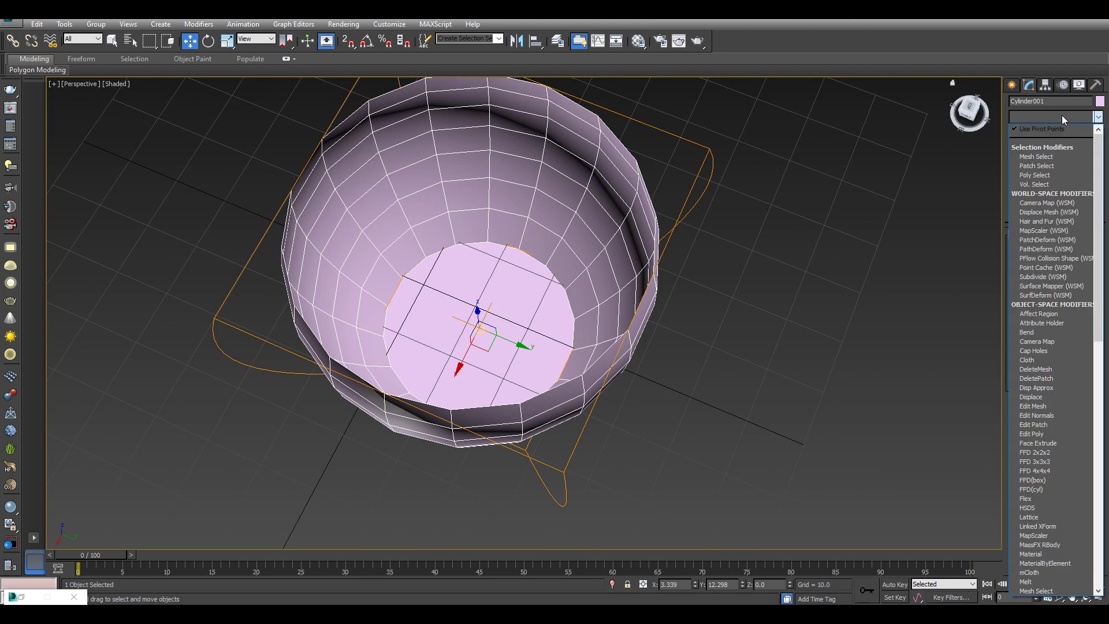
text(sh)
click(1038, 257)
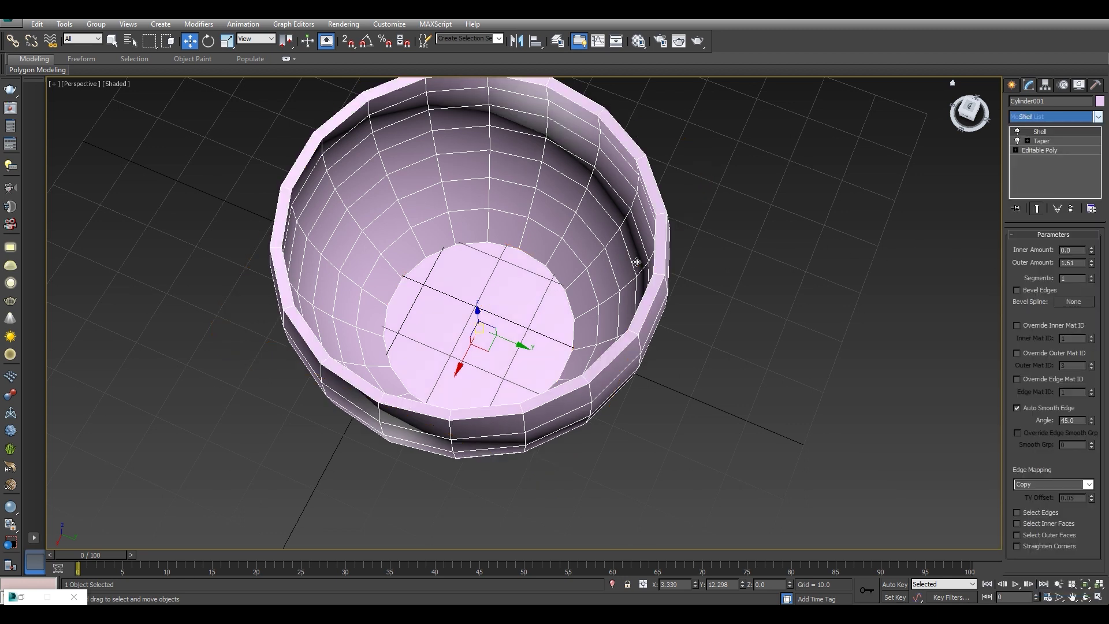
key(Return)
Step: Examine the thickened cup wall and rim up close and from several angles
scroll(696, 219, up, 3)
scroll(620, 229, down, 3)
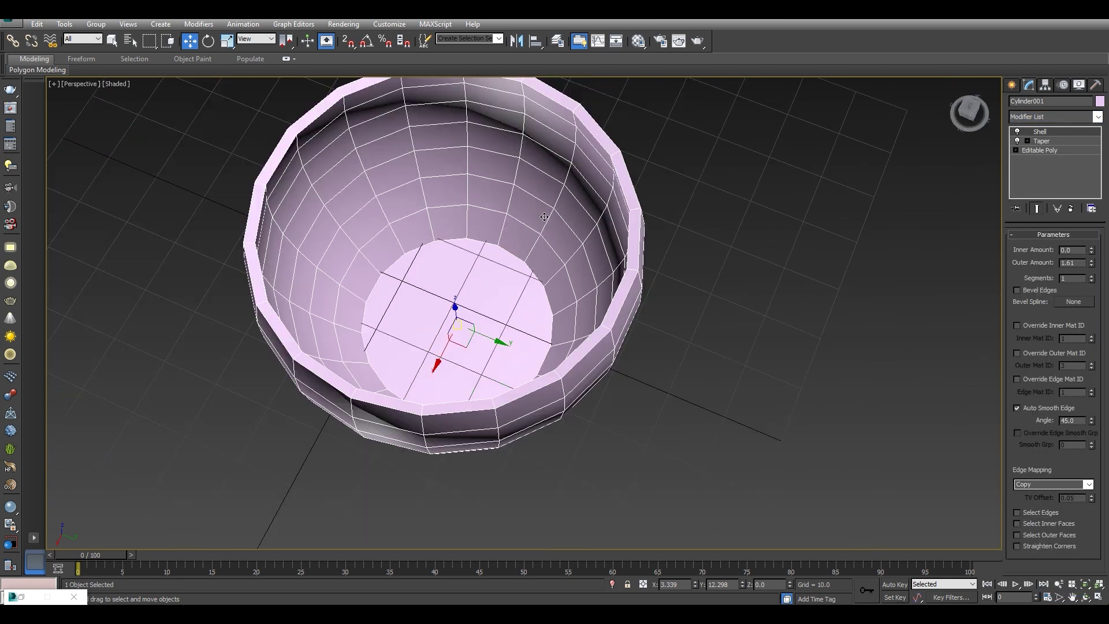
drag(964, 112, 979, 91)
alt+middle_drag(612, 145, 682, 220)
scroll(682, 220, up, 3)
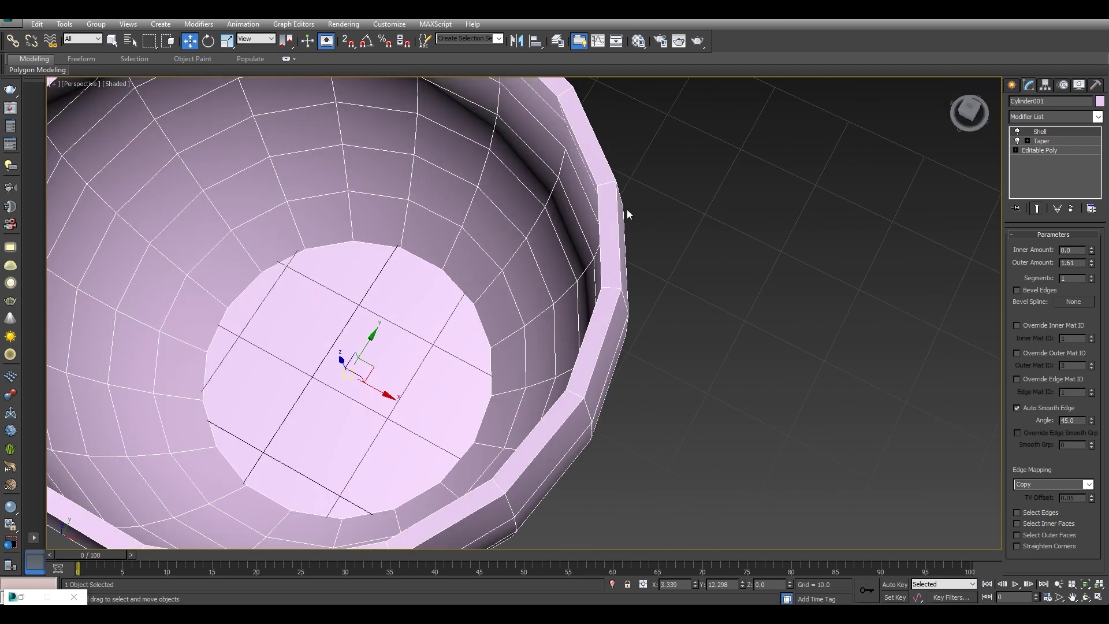
scroll(627, 212, down, 3)
drag(974, 113, 947, 128)
scroll(657, 144, down, 3)
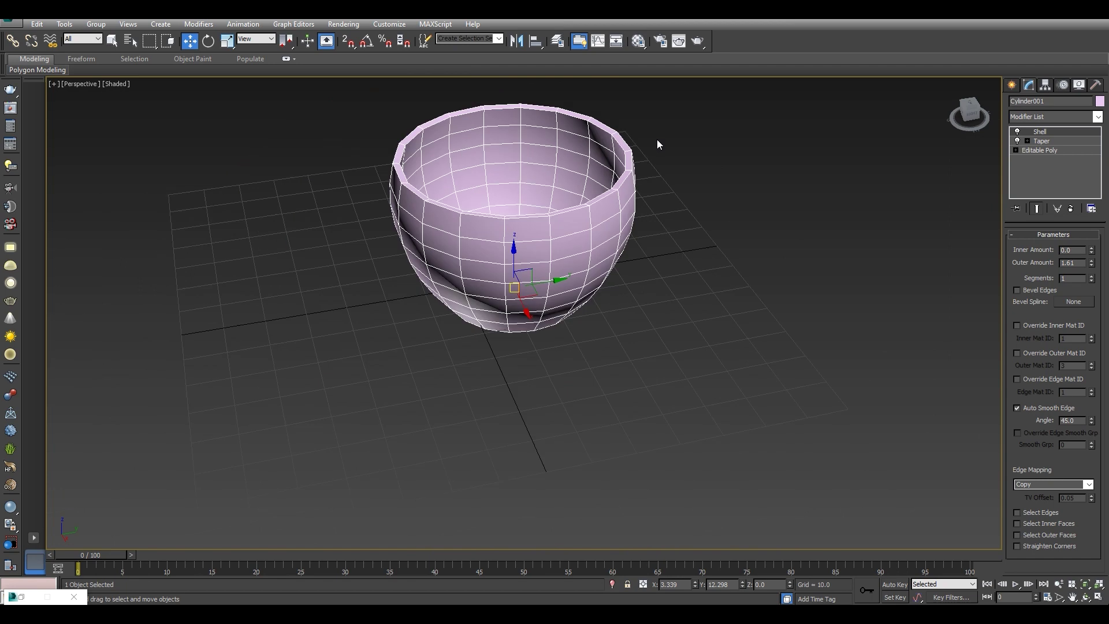
Step: Convert the shelled cup to an Editable Poly, collapsing its Taper and Shell modifiers
middle_drag(703, 132, 659, 193)
drag(273, 416, 278, 418)
right_click(412, 312)
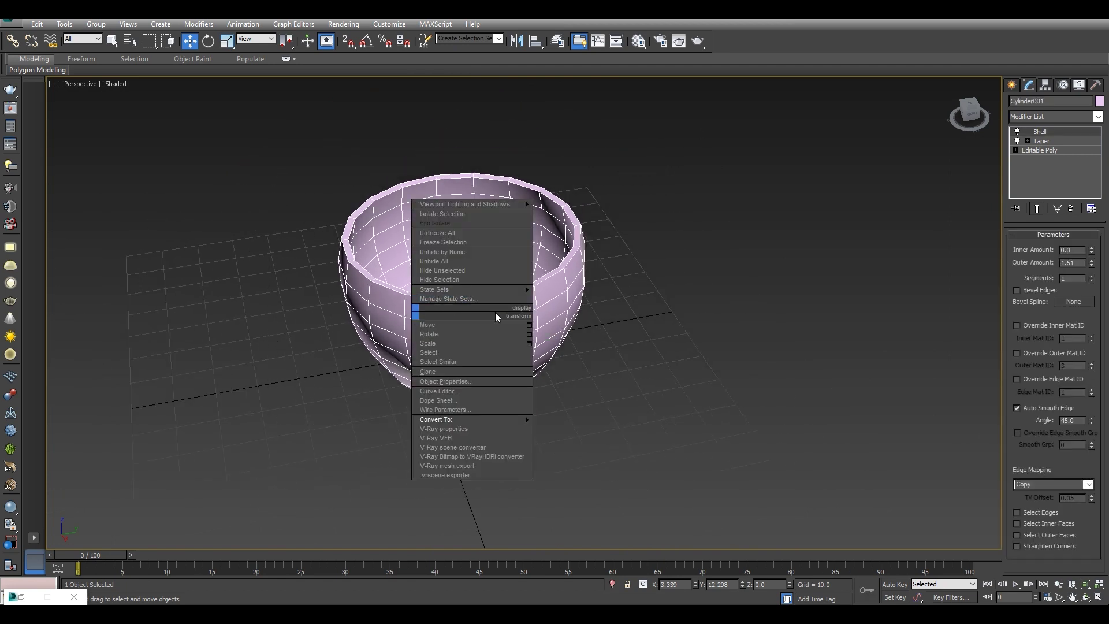
mouse_move(482, 420)
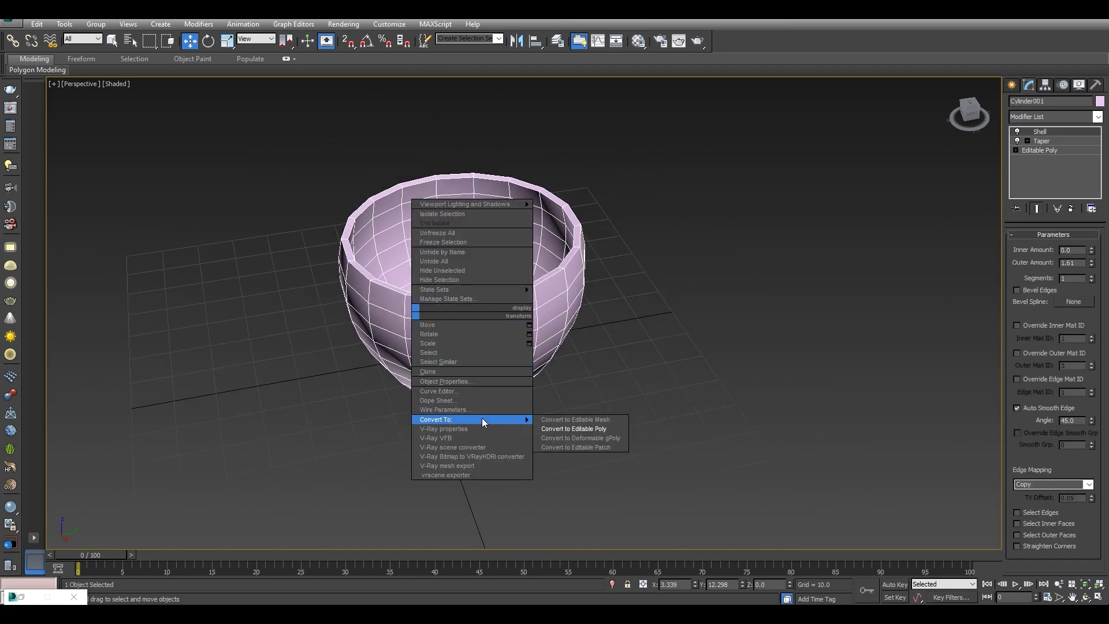
click(580, 432)
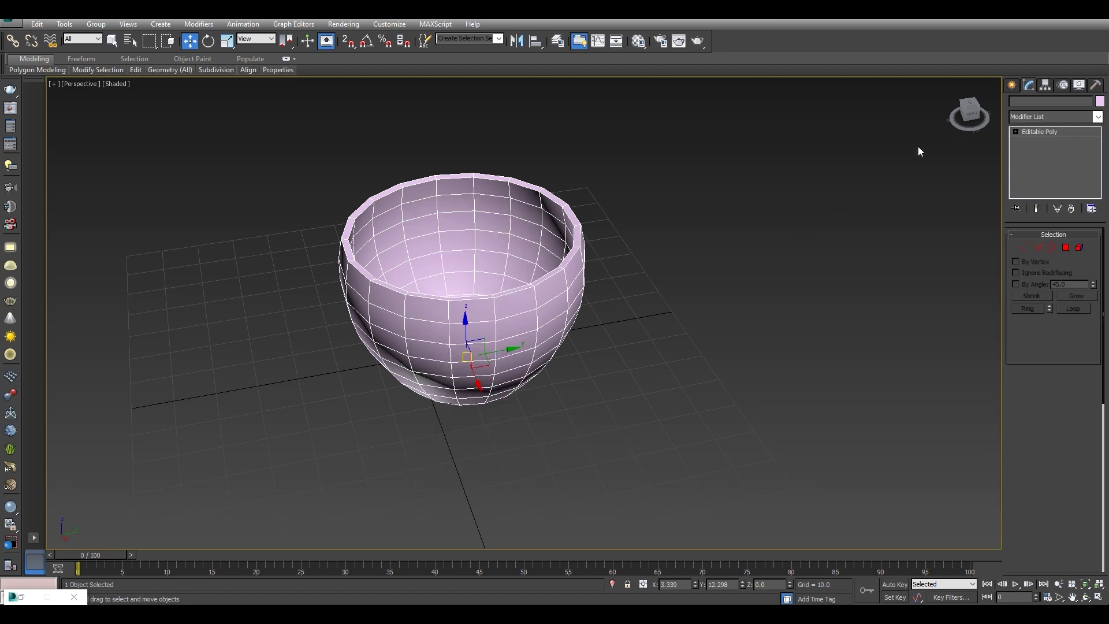
Step: Inset the cup's inside bottom polygon by about 2.003
click(968, 114)
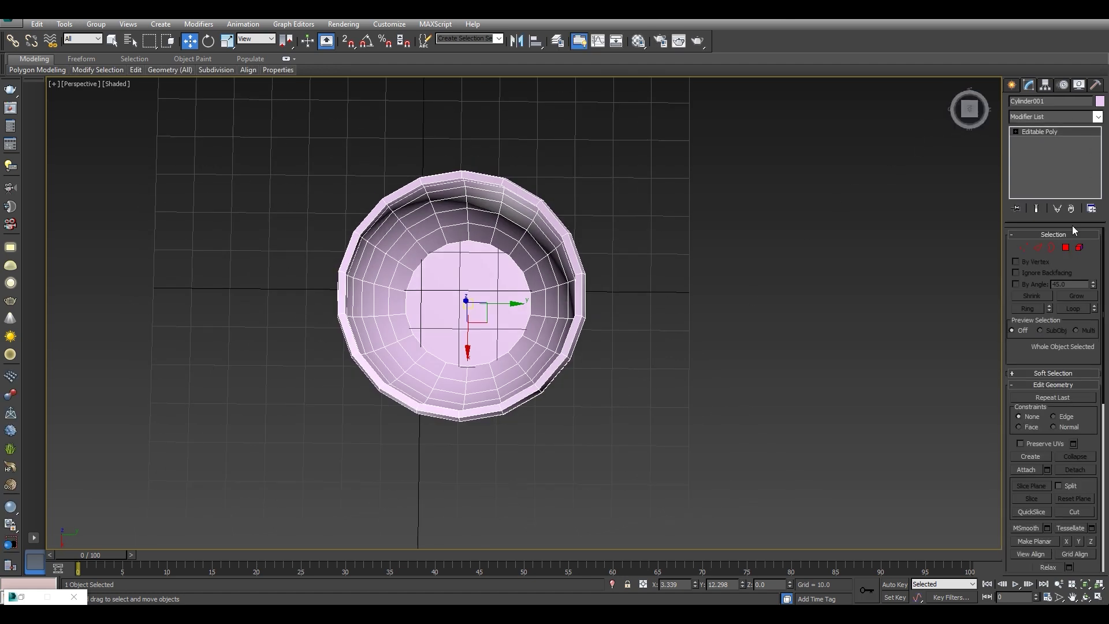
click(1063, 249)
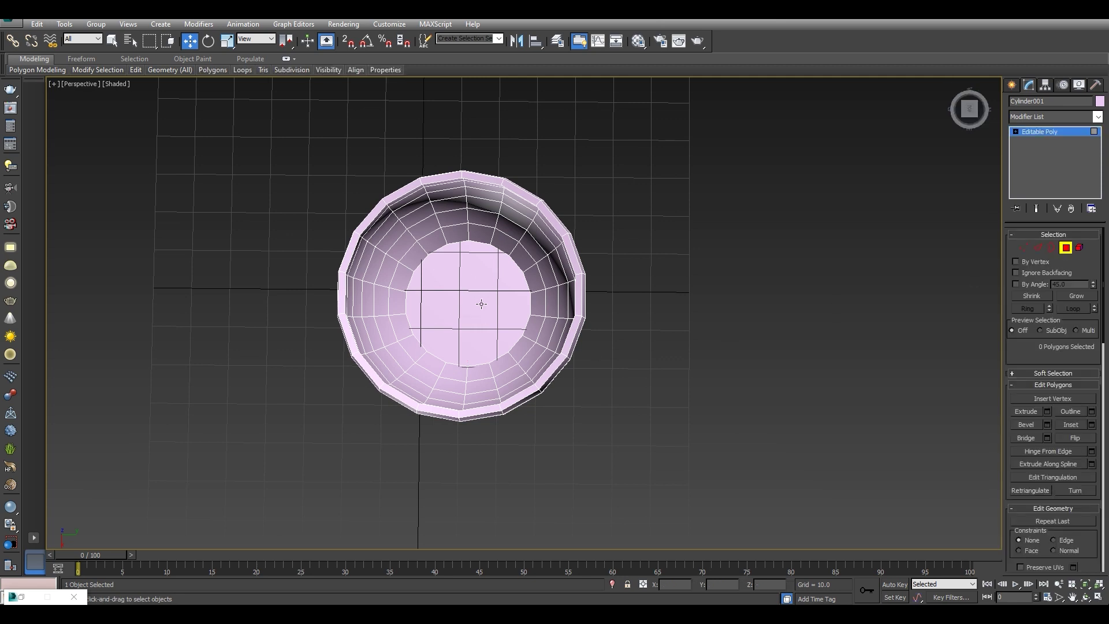
click(482, 304)
click(1080, 428)
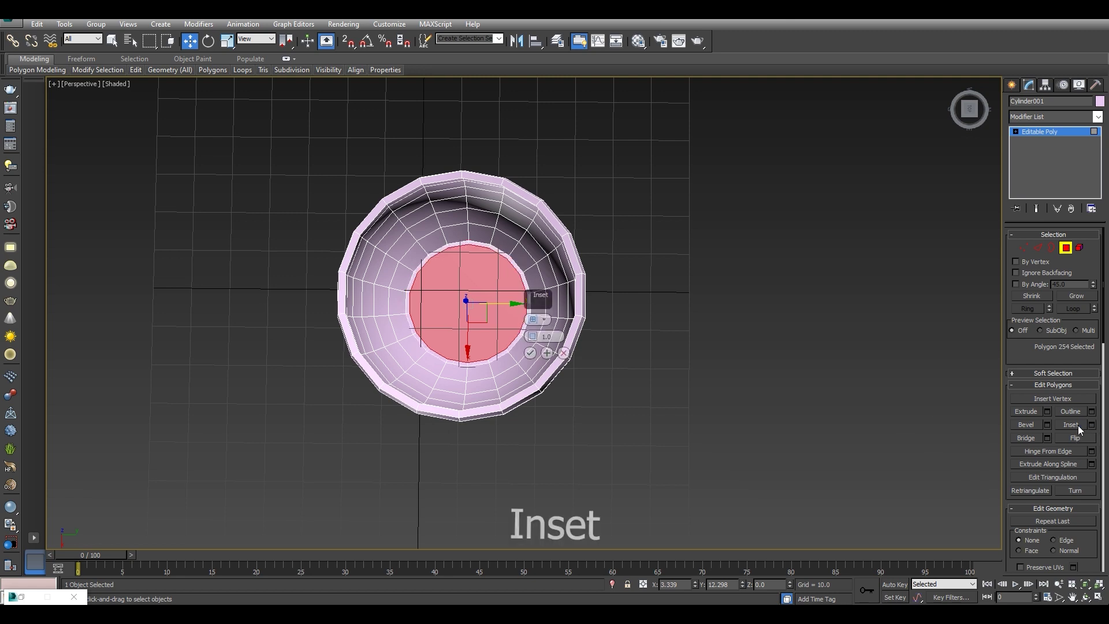
drag(531, 337, 529, 328)
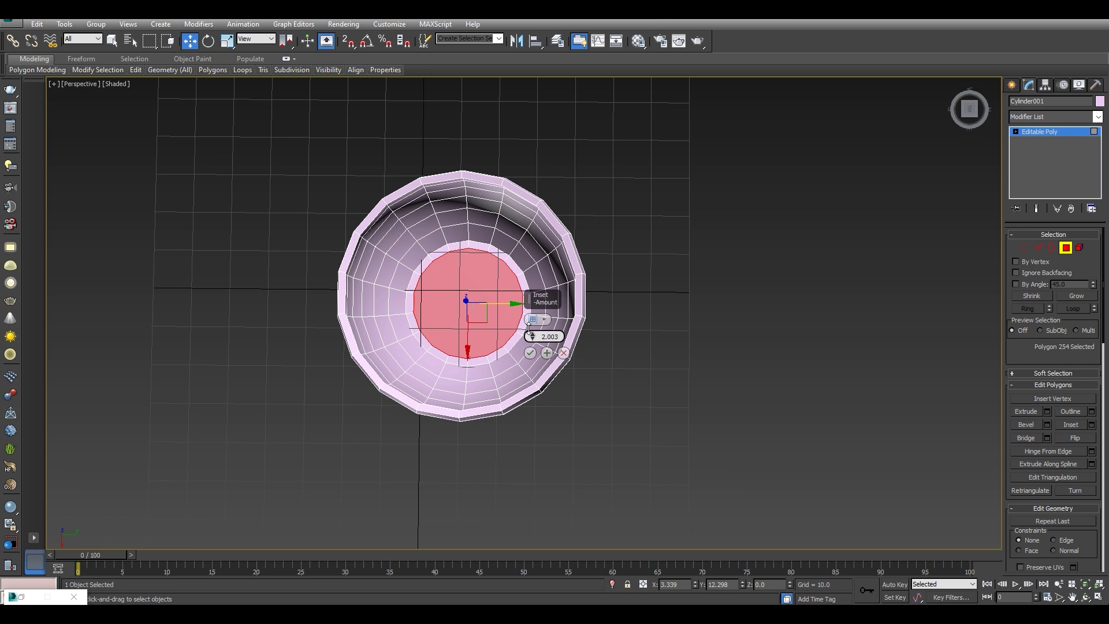
click(529, 352)
Step: Inset the polygon on the underside of the cup's base by 2.003
drag(969, 121, 954, 289)
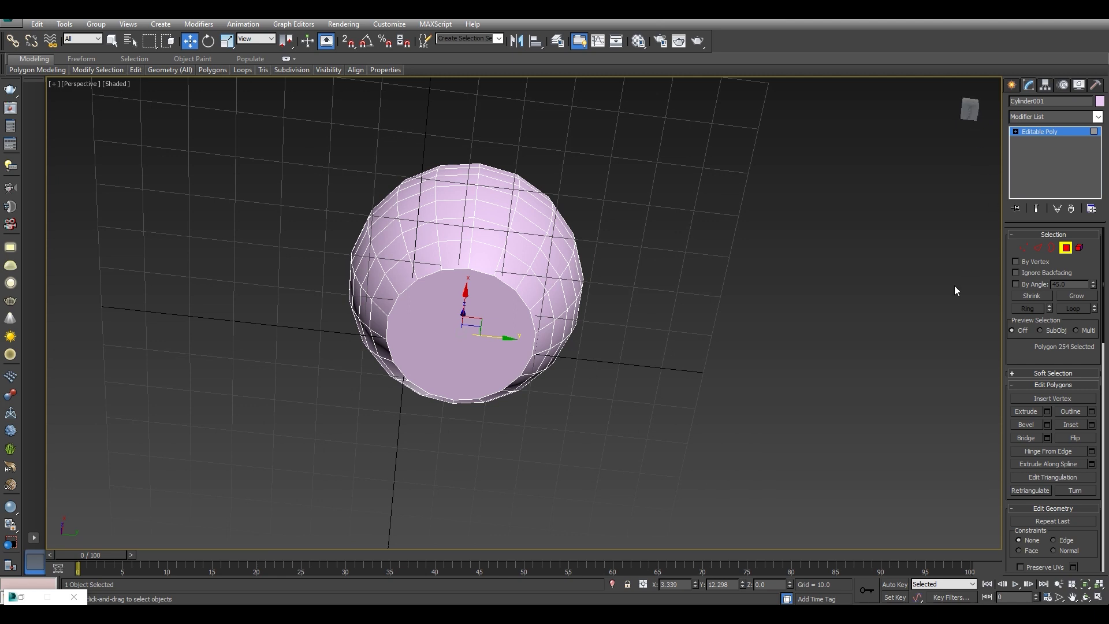
click(636, 220)
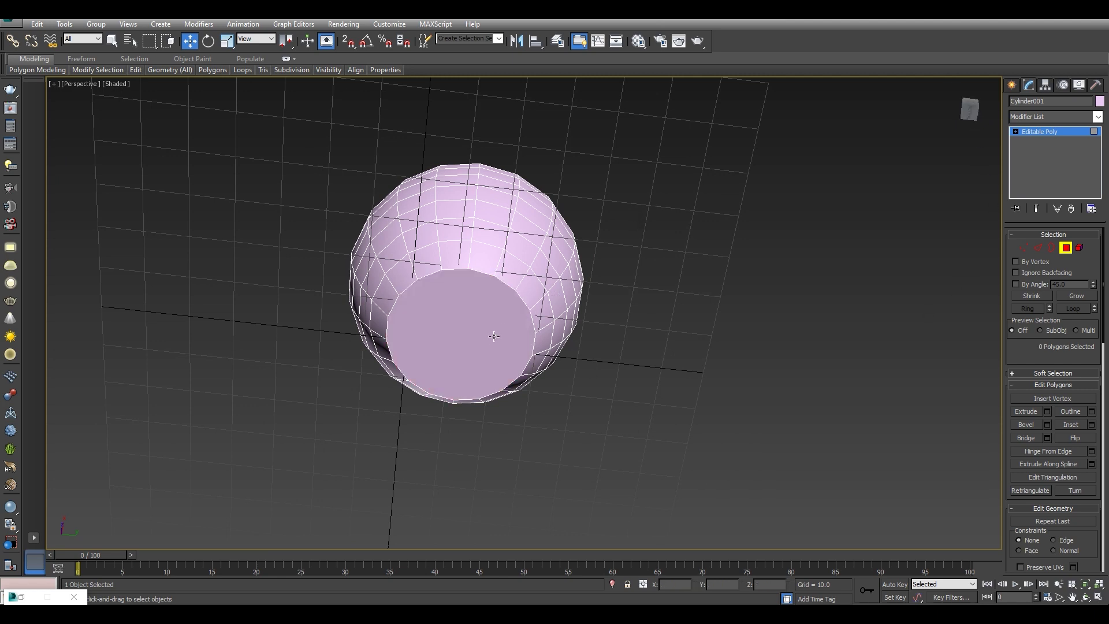
click(437, 301)
click(1092, 424)
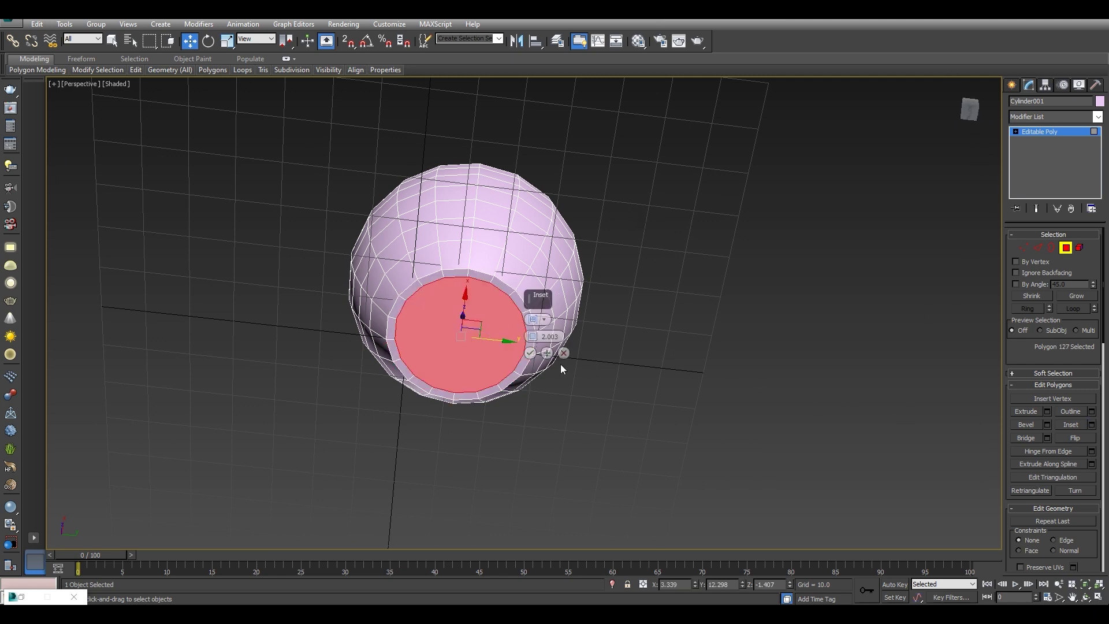
click(530, 353)
alt+middle_drag(632, 290, 717, 338)
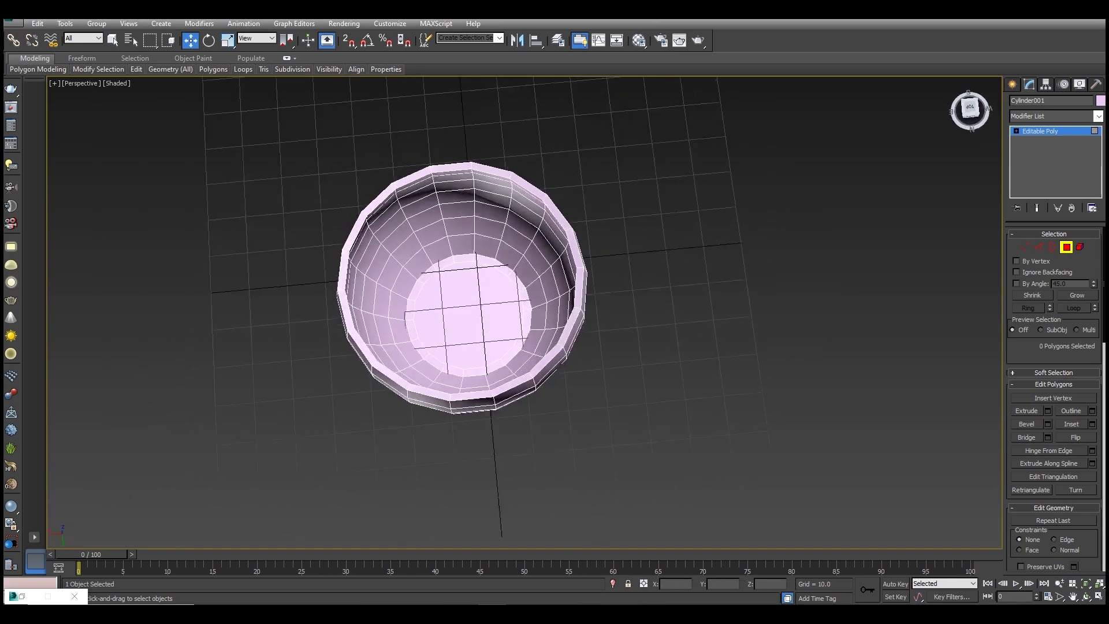
drag(997, 119, 970, 79)
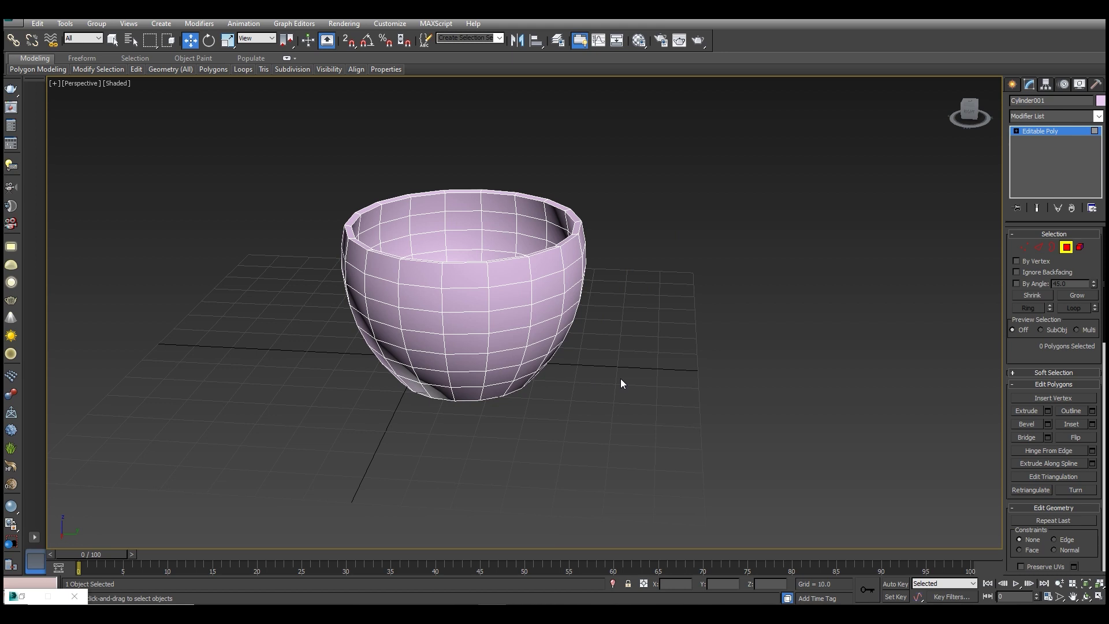
Step: In the Right view, draw an open eight-point Line spline looping from the cup's upper side wall out and back to its lower wall as handle path
key(alt+w)
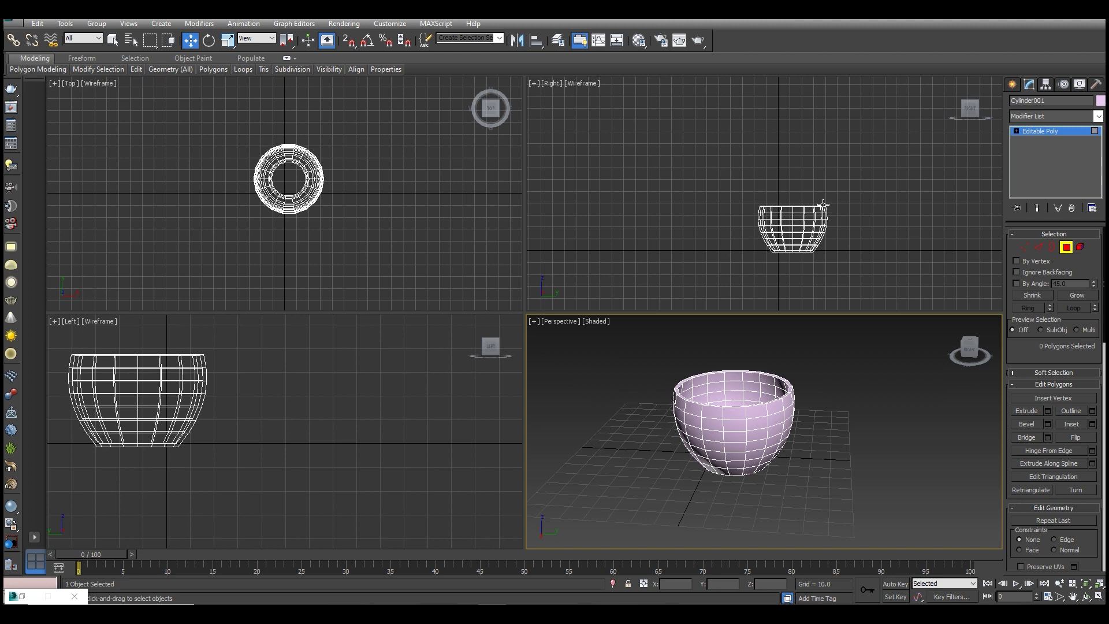
scroll(873, 209, up, 2)
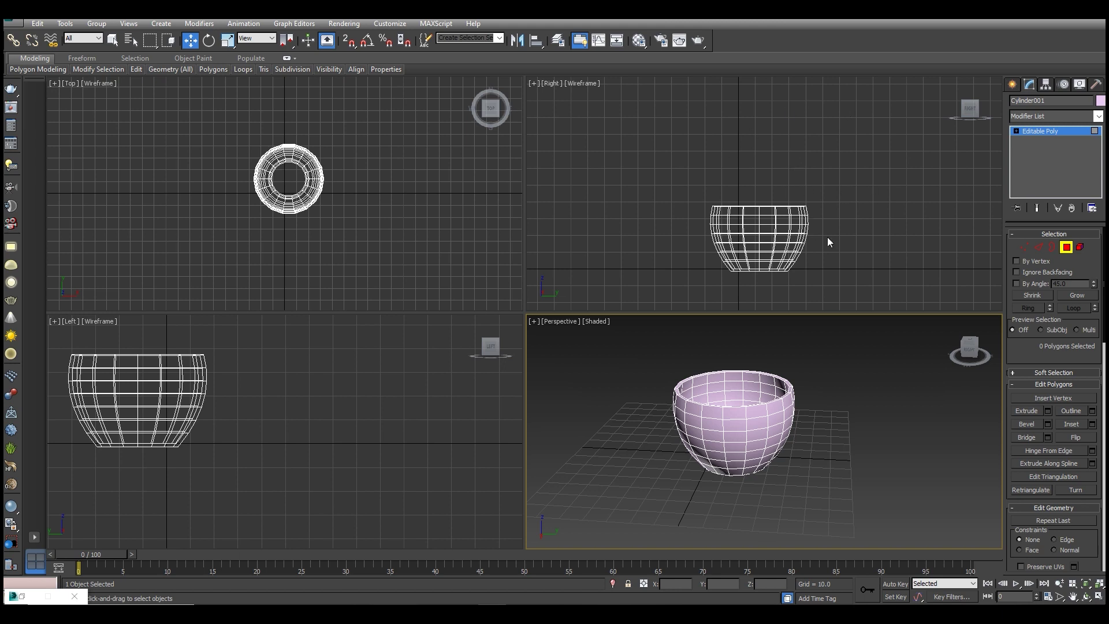
middle_drag(882, 229, 855, 195)
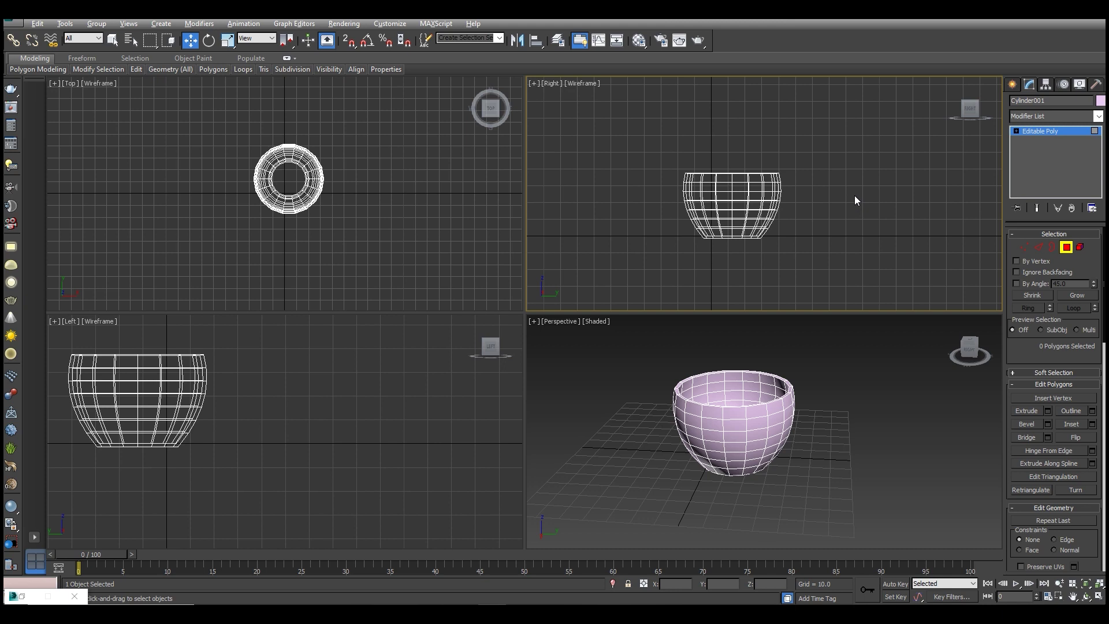
key(alt+w)
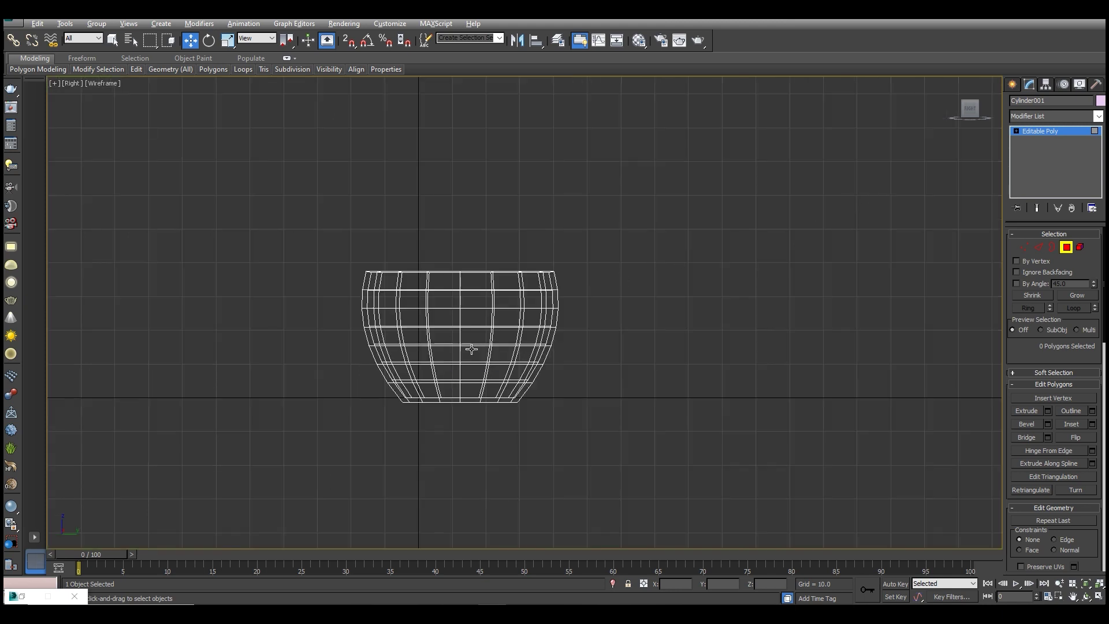
scroll(482, 313, up, 2)
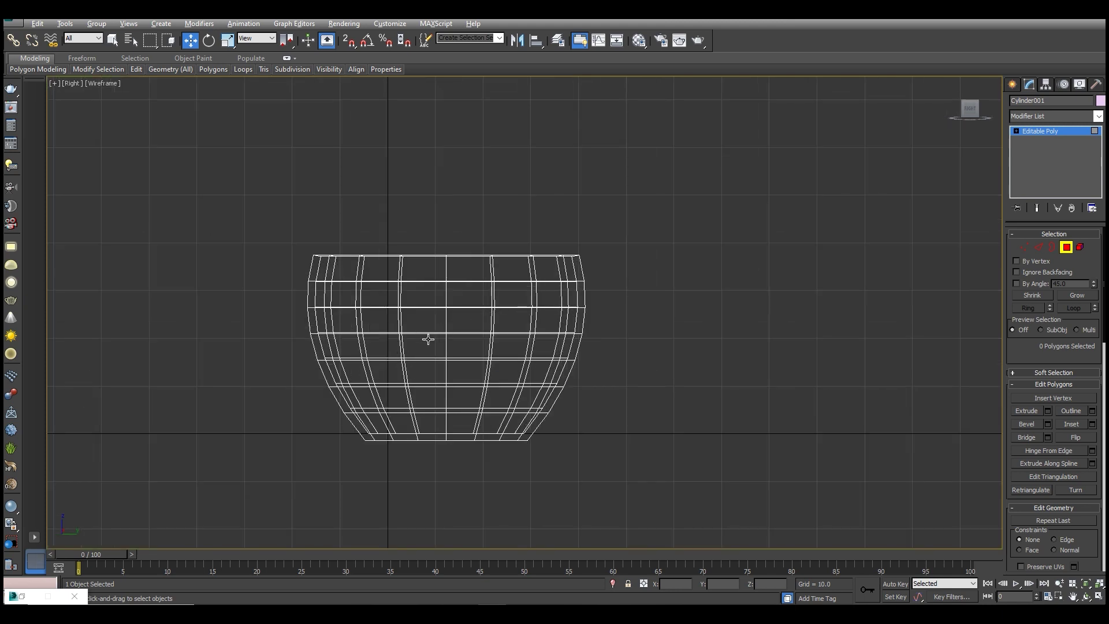
middle_drag(439, 350, 507, 295)
scroll(507, 295, up, 2)
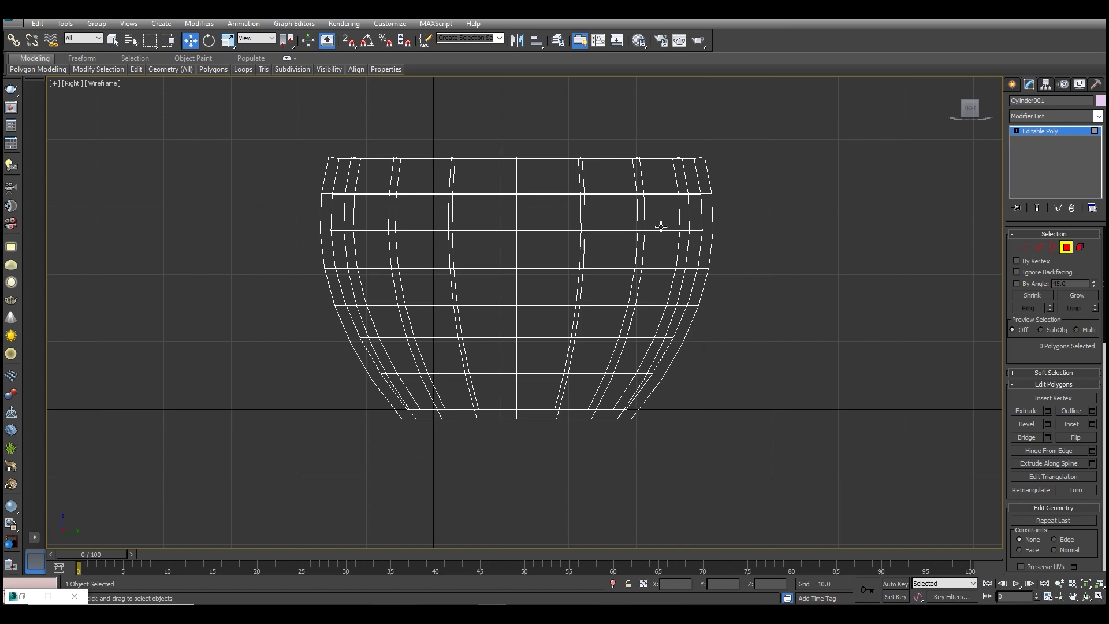
click(1068, 249)
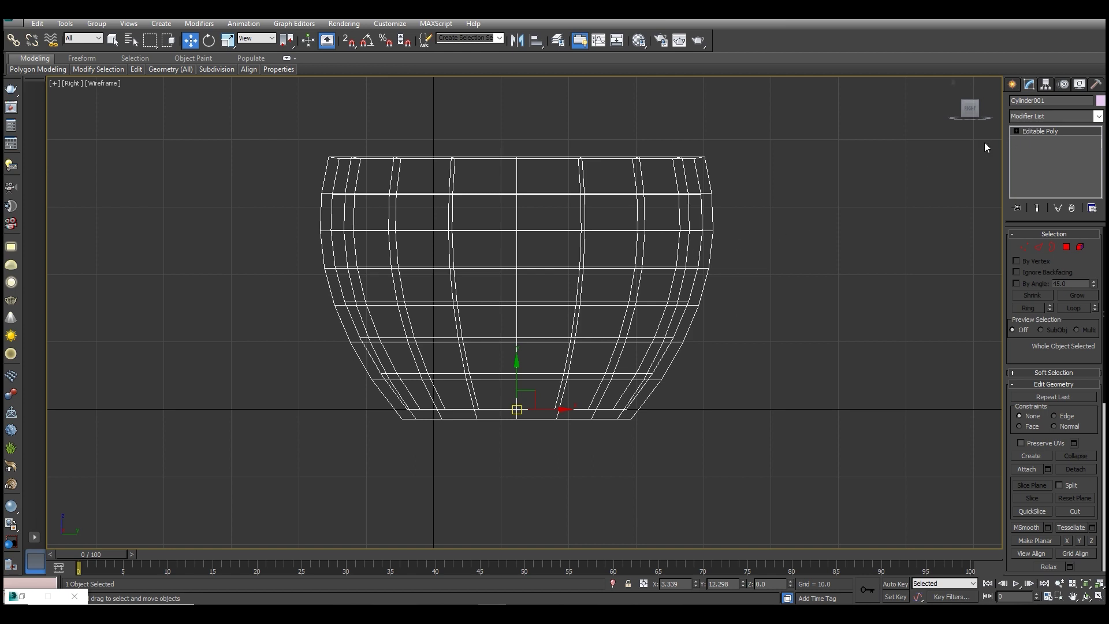
click(1014, 89)
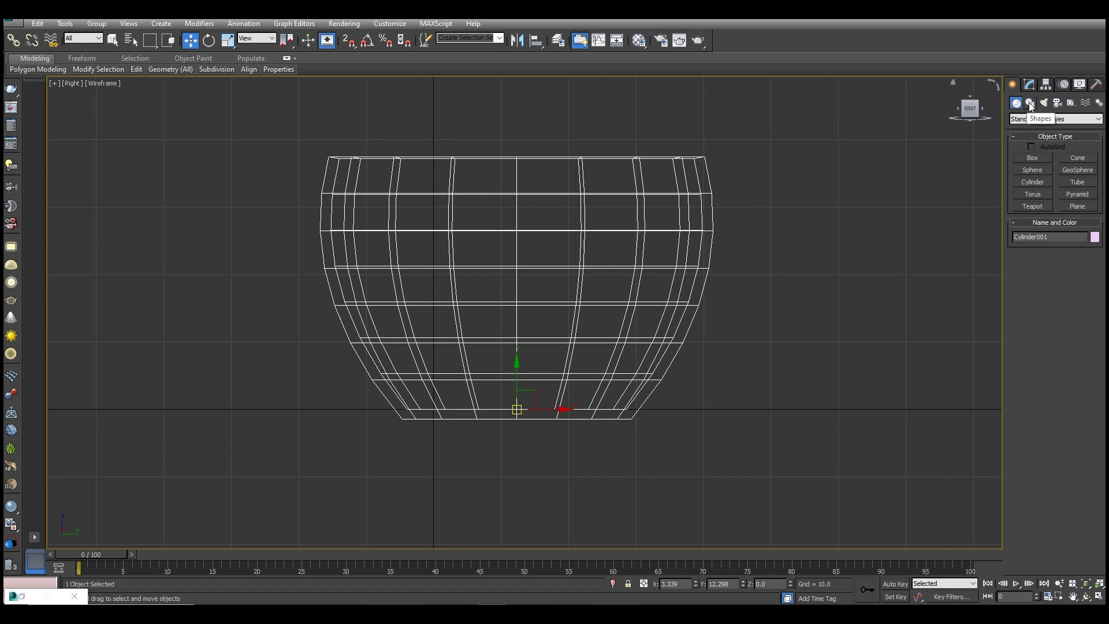
click(1030, 104)
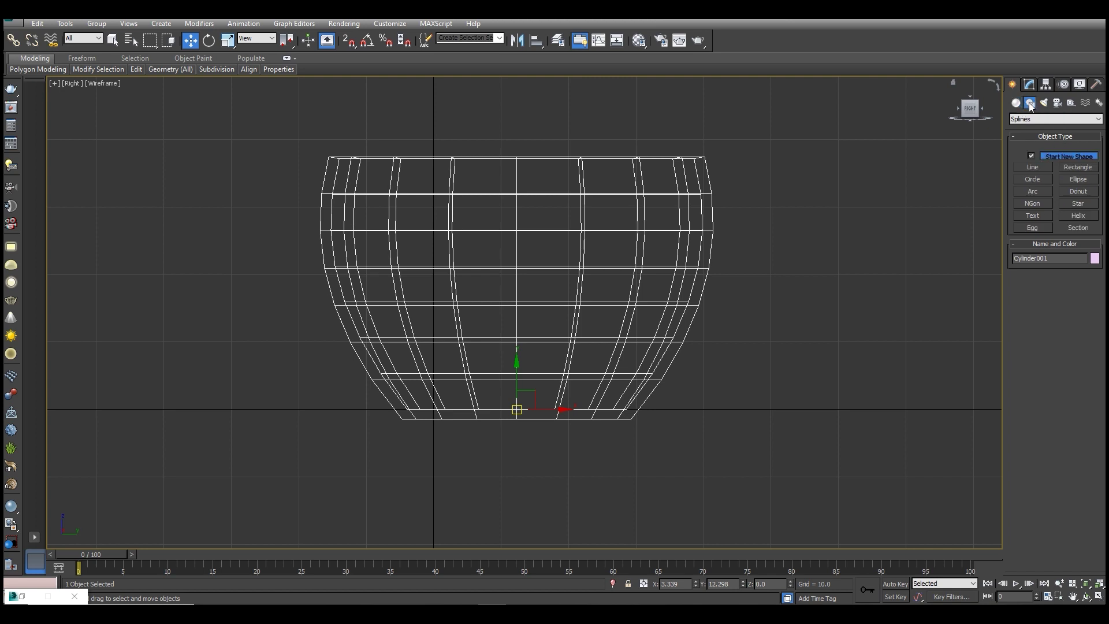
click(1034, 168)
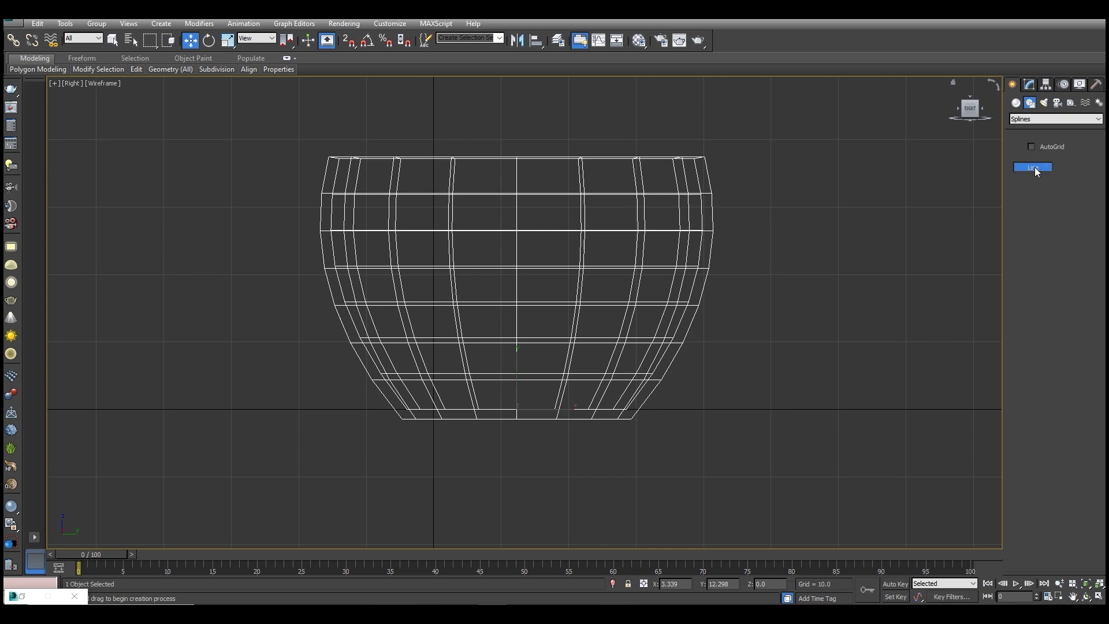
click(711, 212)
click(771, 203)
click(846, 190)
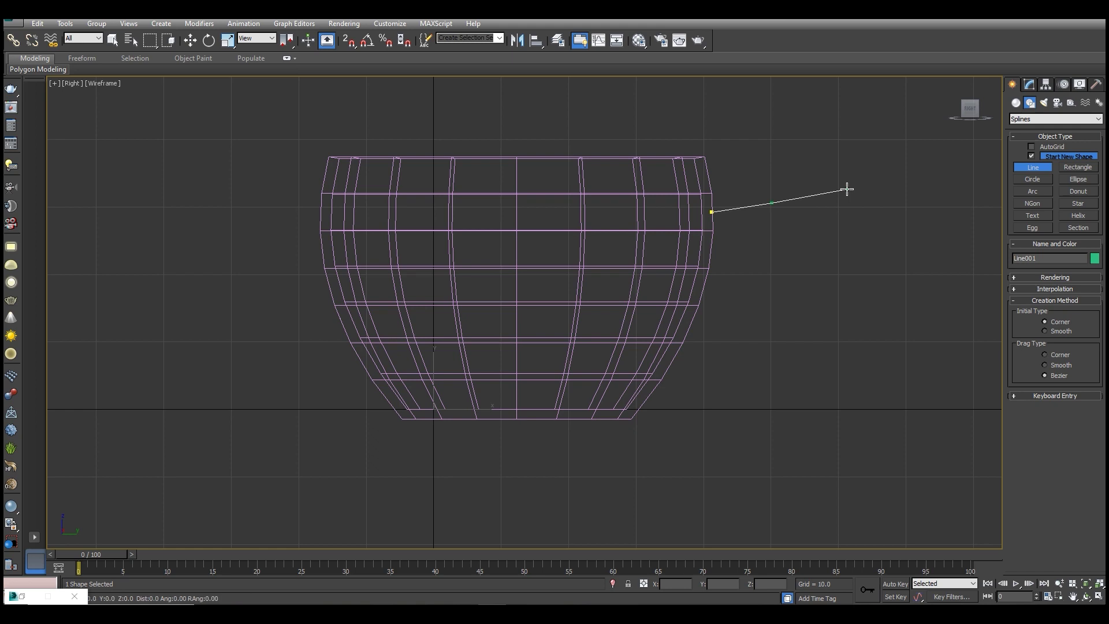
click(878, 281)
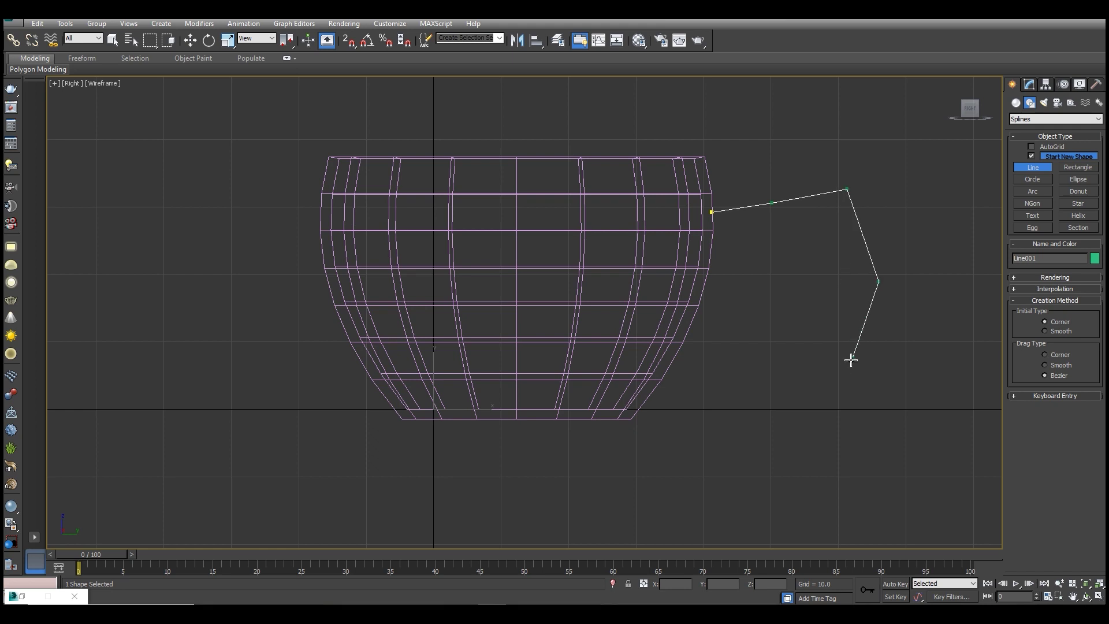
click(879, 363)
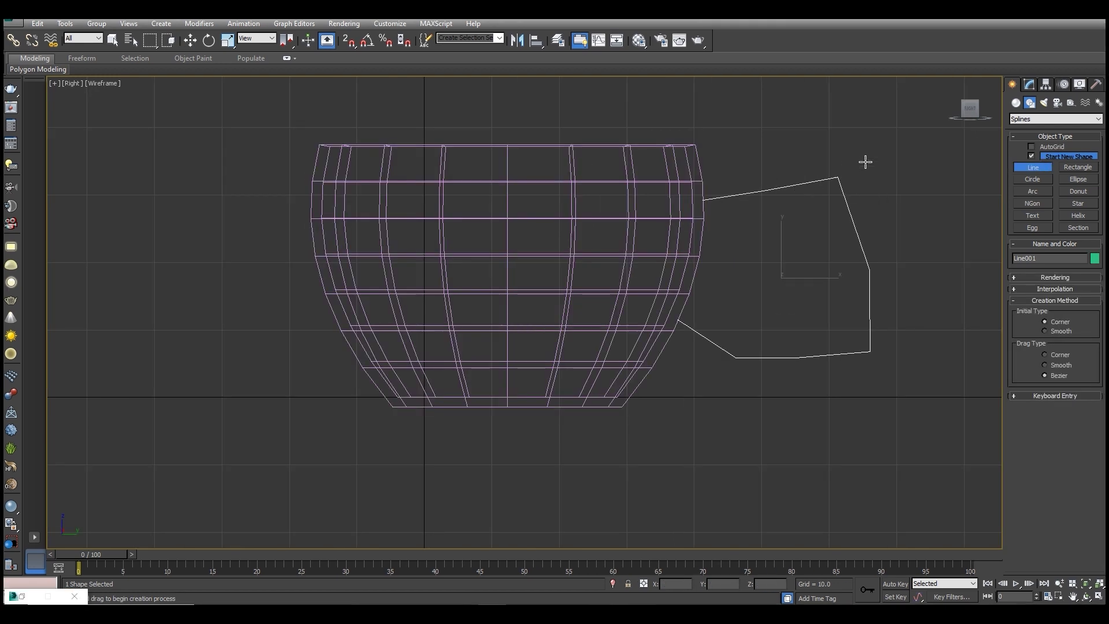
Step: Move the handle line's upper and outer vertices to give the path a rounder loop
click(1030, 85)
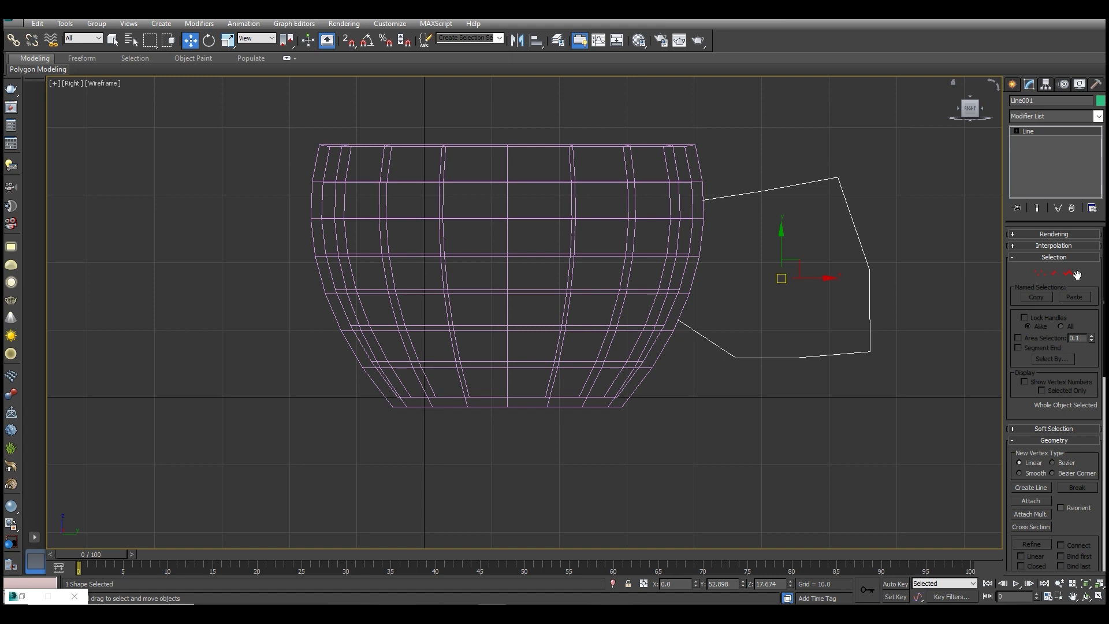
click(1037, 274)
drag(749, 176, 765, 155)
click(869, 269)
drag(869, 269, 883, 245)
click(869, 351)
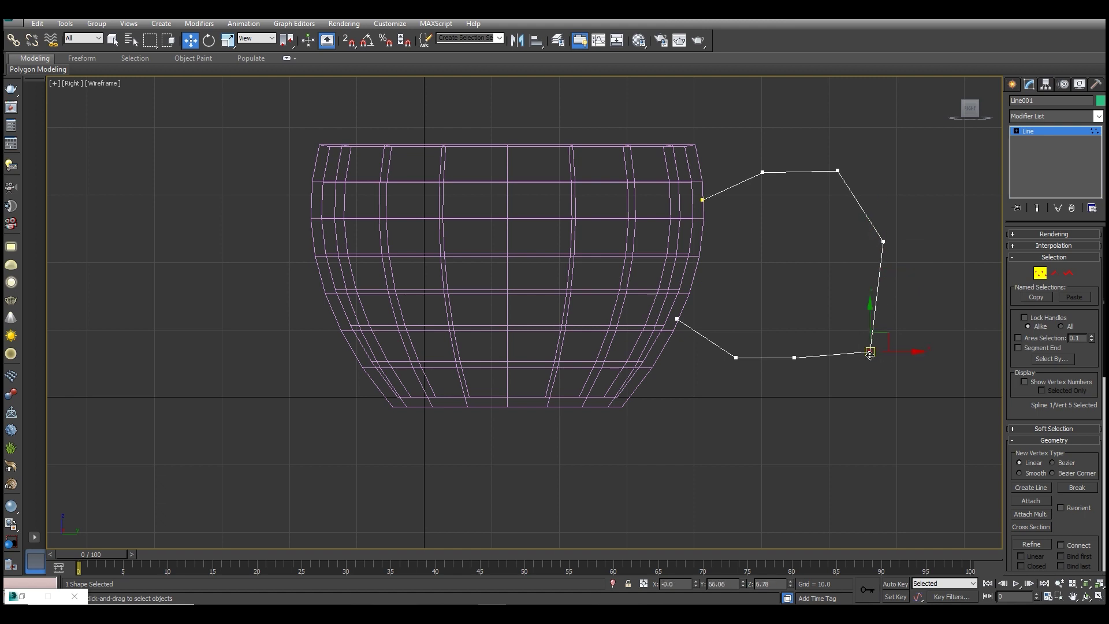
drag(870, 351, 865, 332)
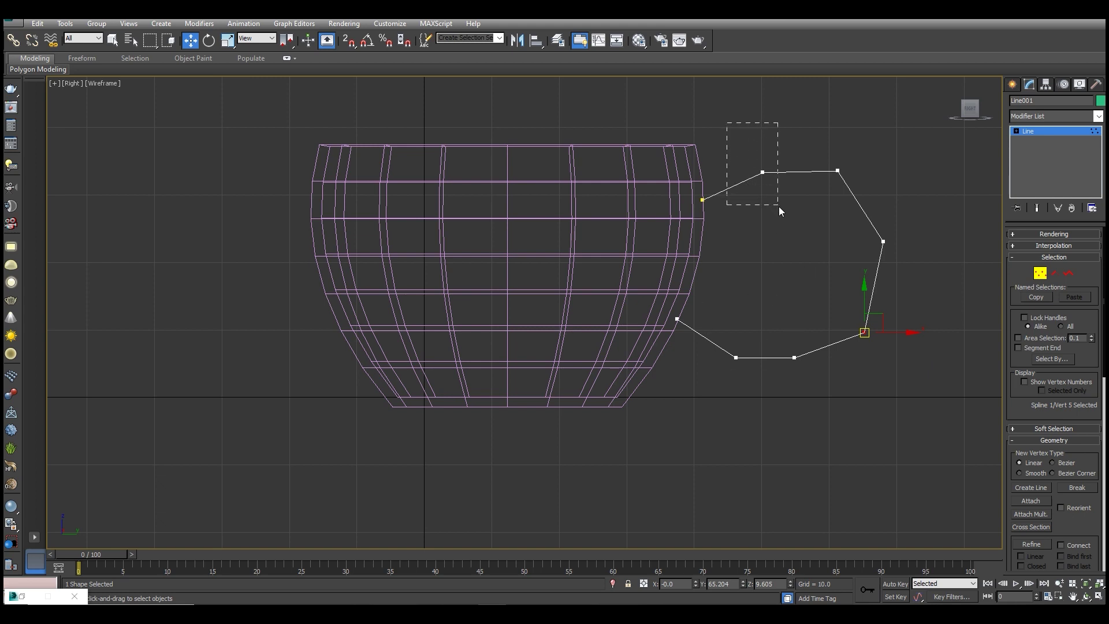
Step: Fillet the handle line's six middle vertices into smooth curves and nudge its lower end vertex against the cup wall
drag(876, 357, 887, 363)
scroll(1052, 466, down, 5)
scroll(1052, 466, down, 4)
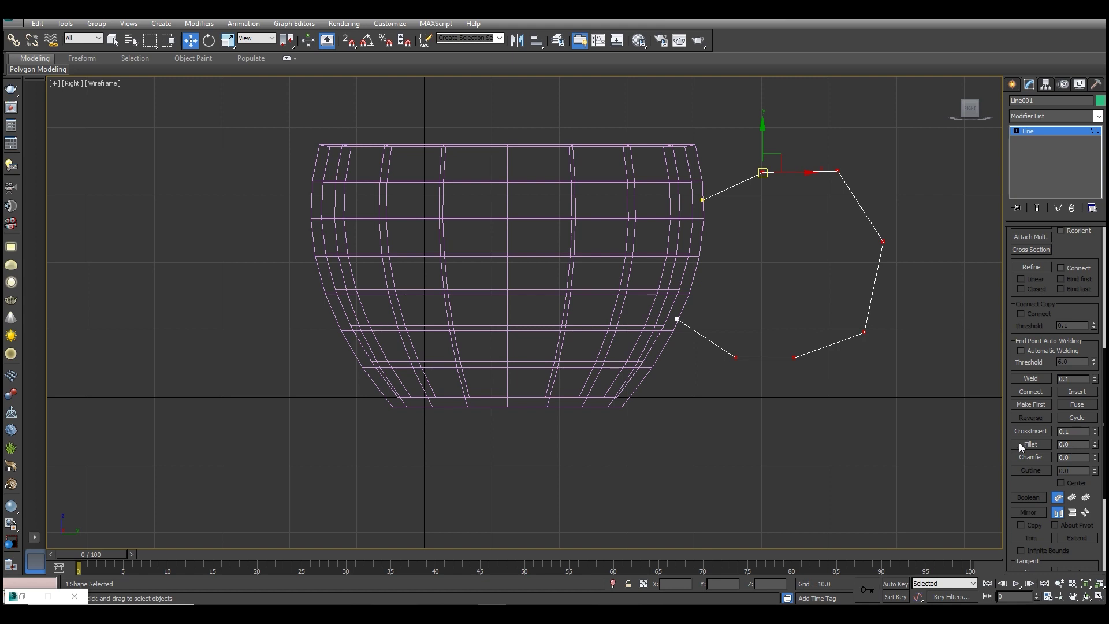
drag(1094, 444, 1094, 438)
drag(1094, 382, 1093, 384)
drag(677, 319, 676, 316)
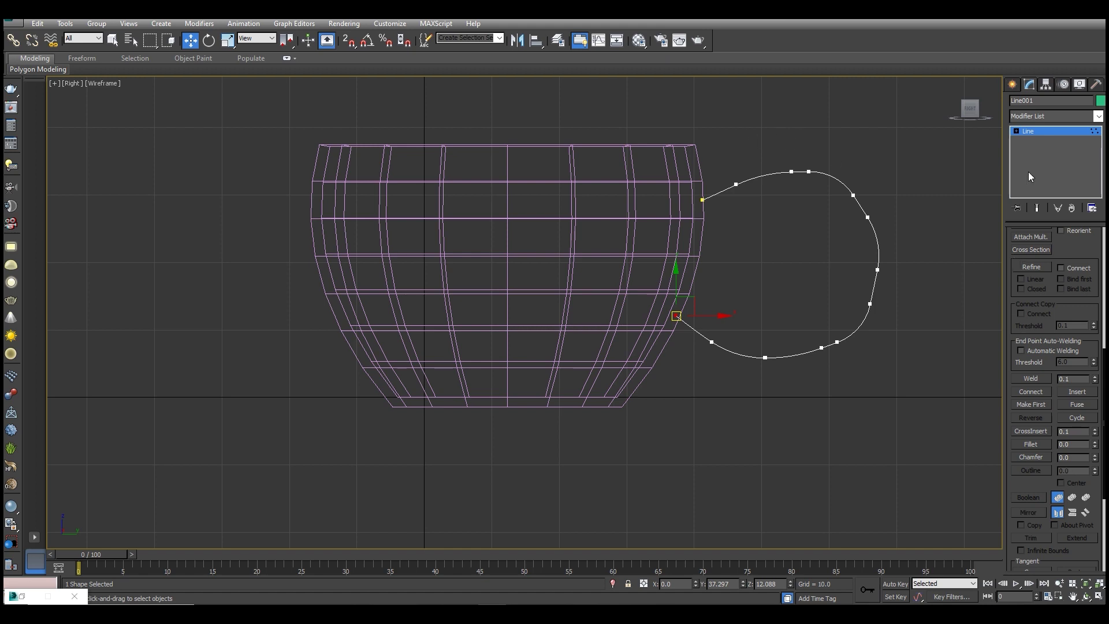
click(901, 209)
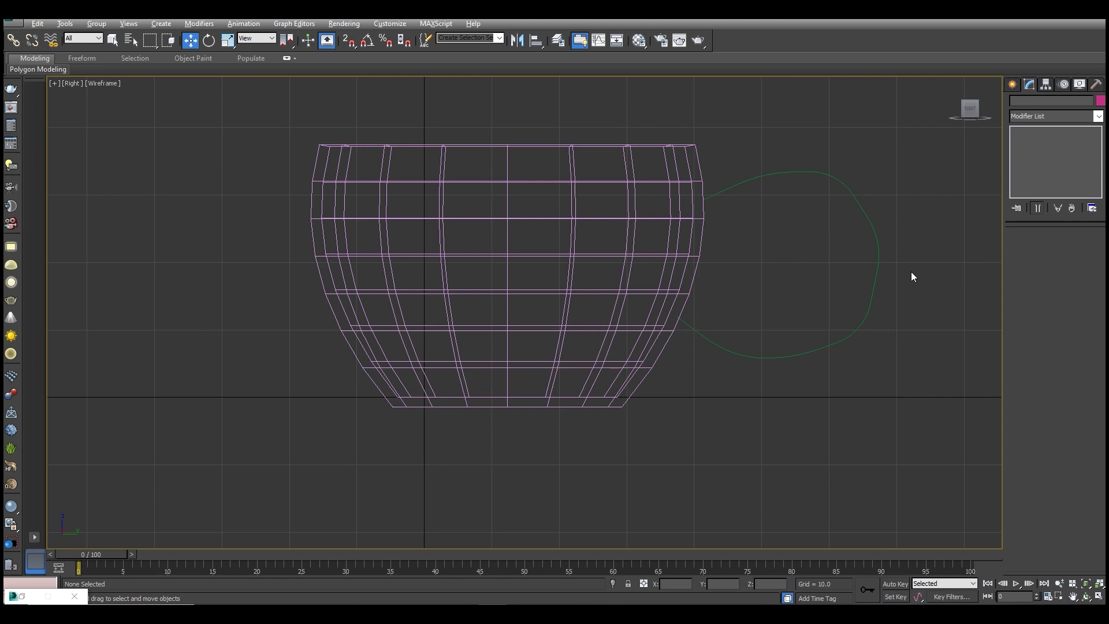
Step: Rotate the cup about 6.4 degrees around Z in the Perspective view to line up a column of wall faces with the handle path
key(alt+w)
click(900, 407)
key(alt+w)
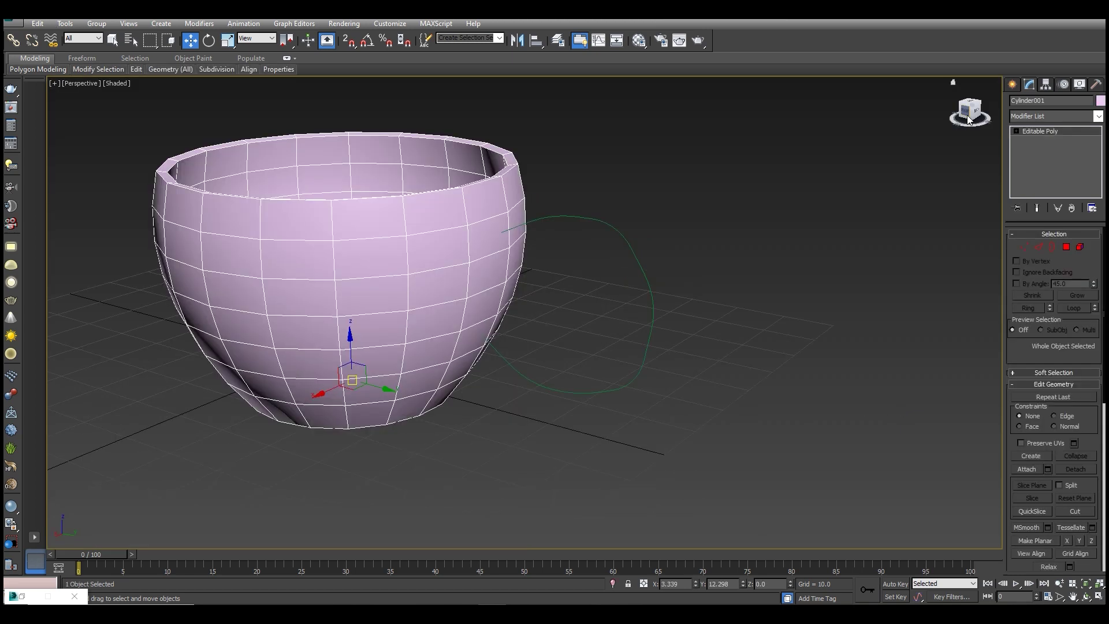
drag(970, 115, 924, 115)
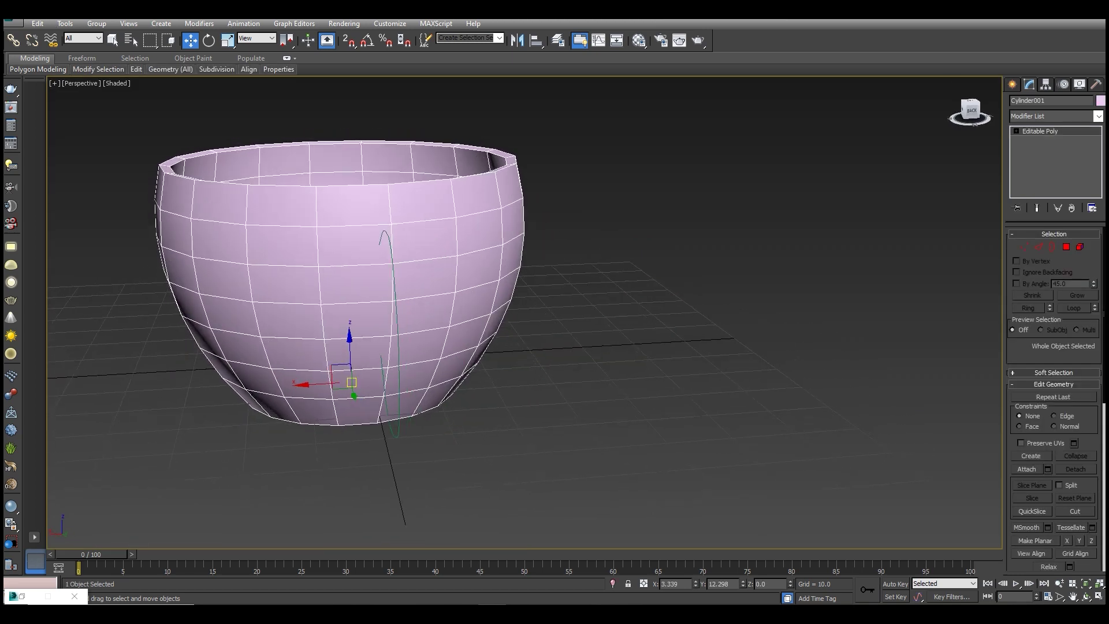
alt+middle_drag(404, 289, 479, 311)
alt+middle_drag(722, 231, 668, 194)
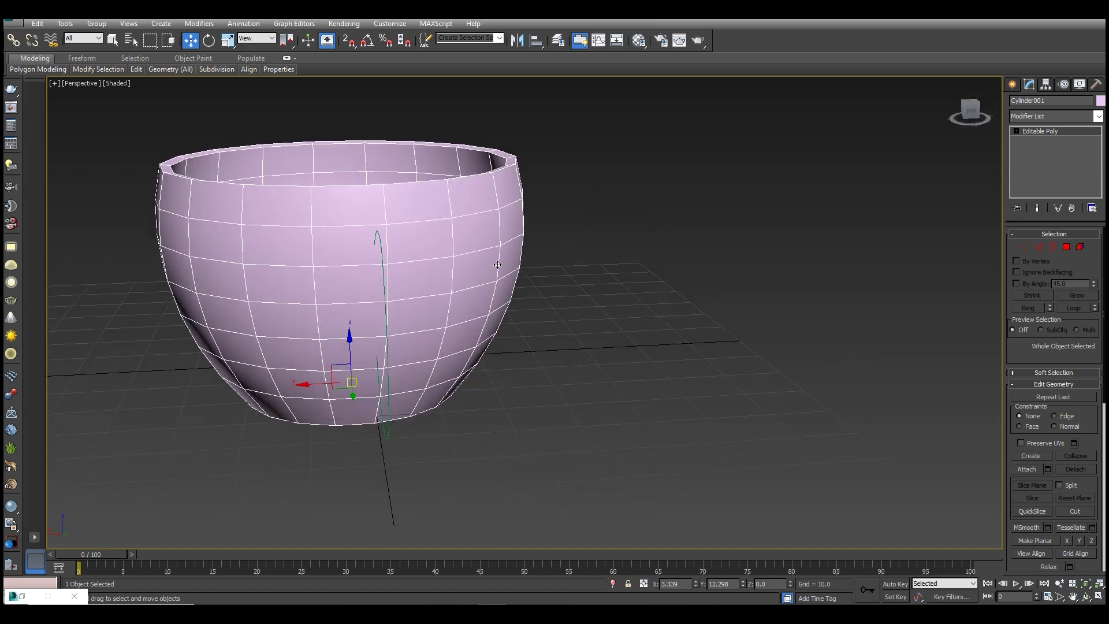
click(204, 41)
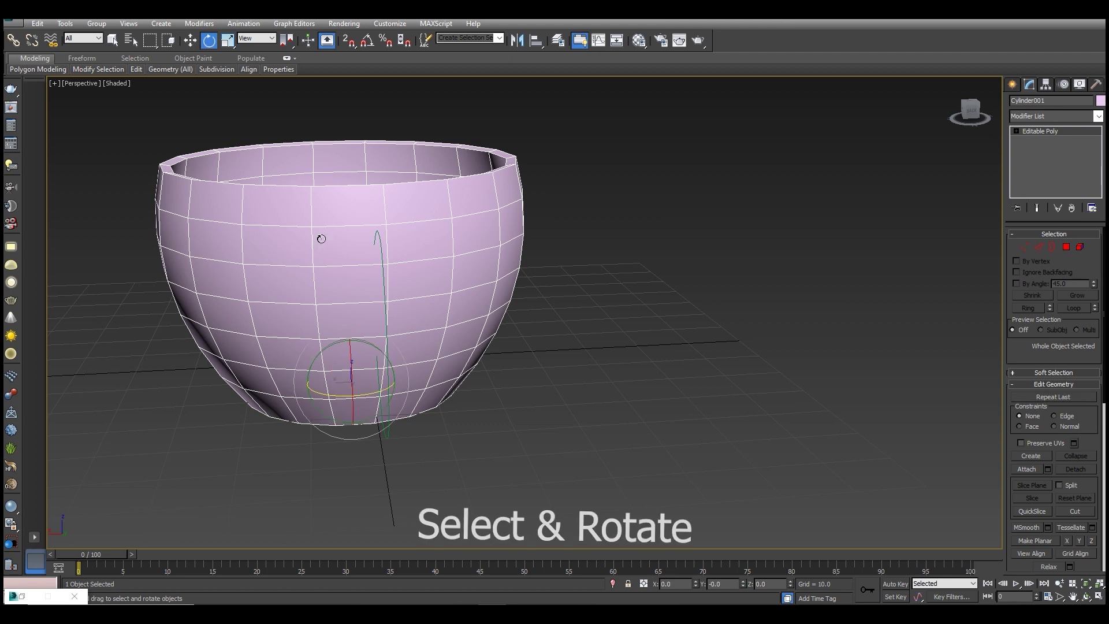
drag(328, 398, 336, 395)
click(992, 113)
Step: Extrude the cup's upper wall polygon at the handle path along the drawn spline to form the looped handle
click(407, 265)
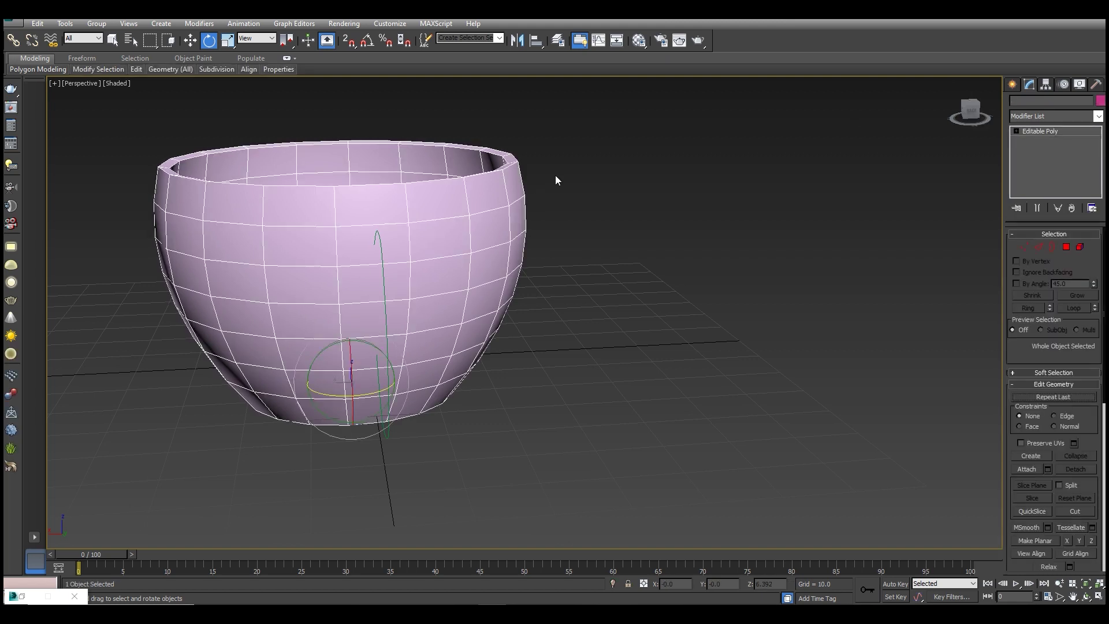
click(1066, 246)
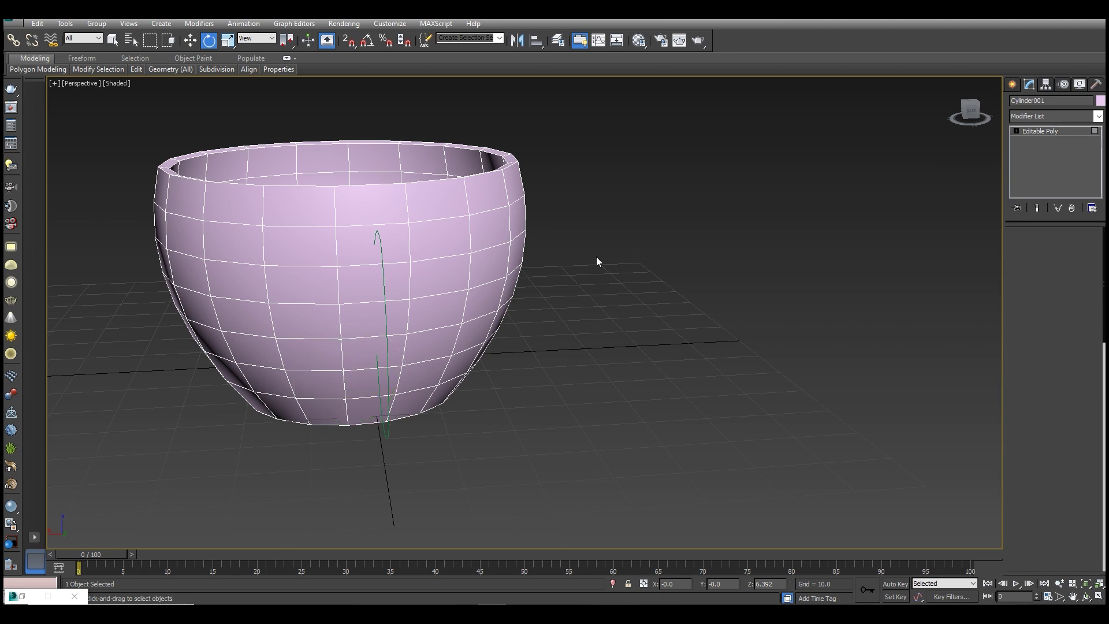
click(394, 250)
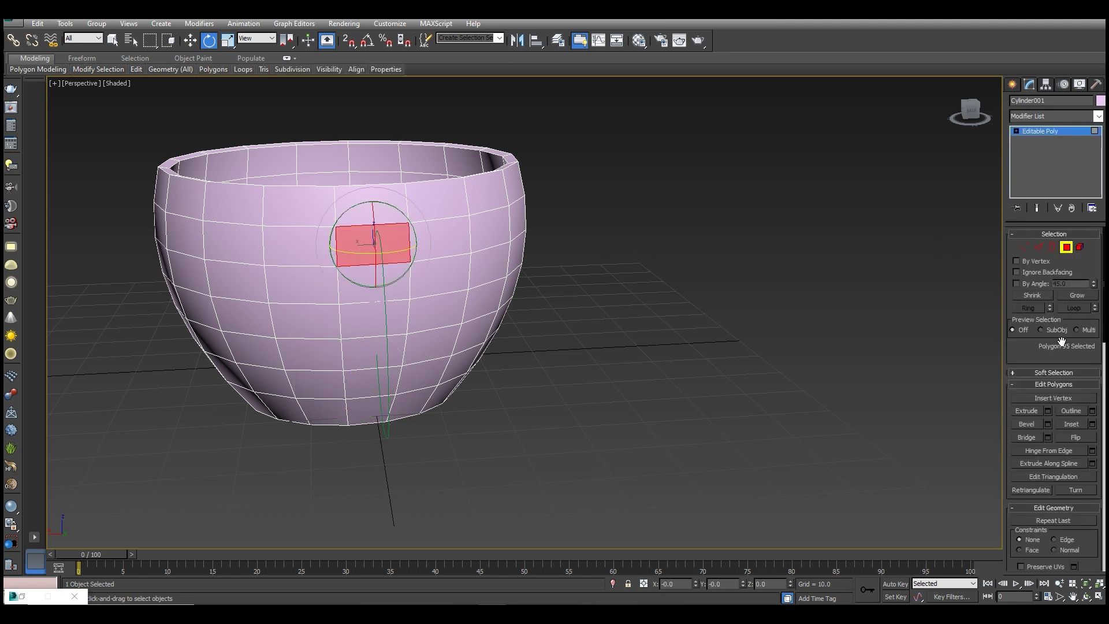
scroll(1046, 357, down, 1)
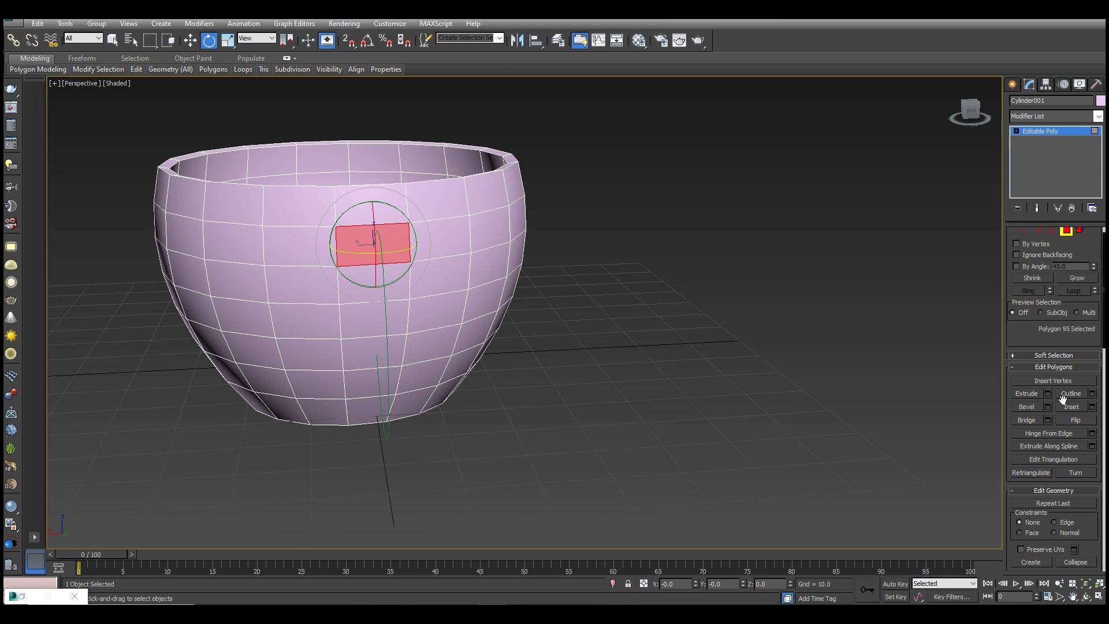
click(1068, 446)
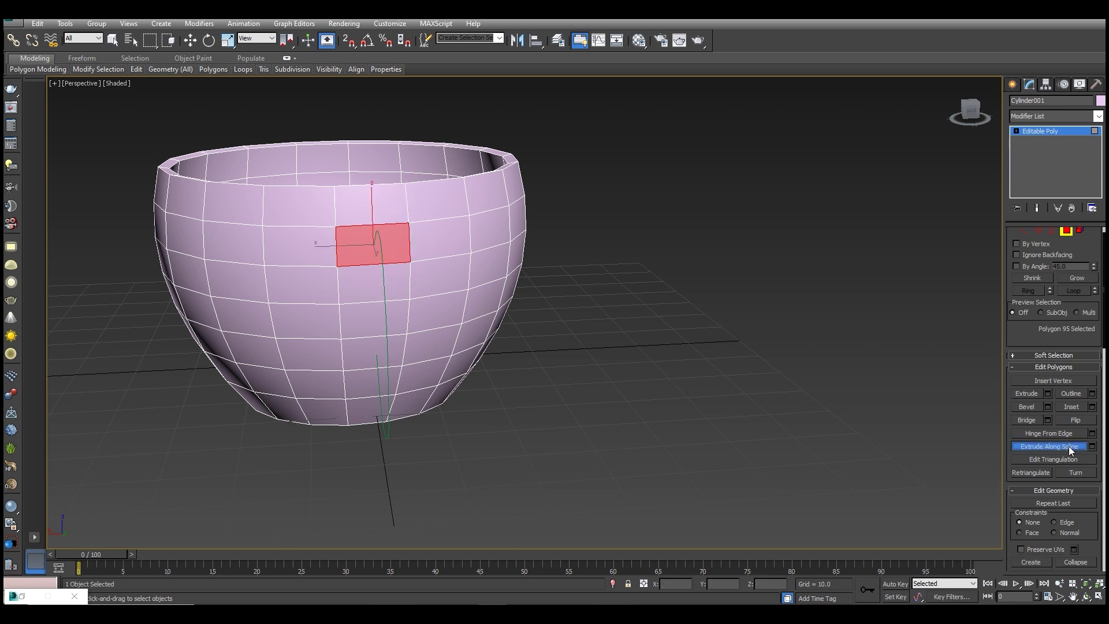
click(385, 292)
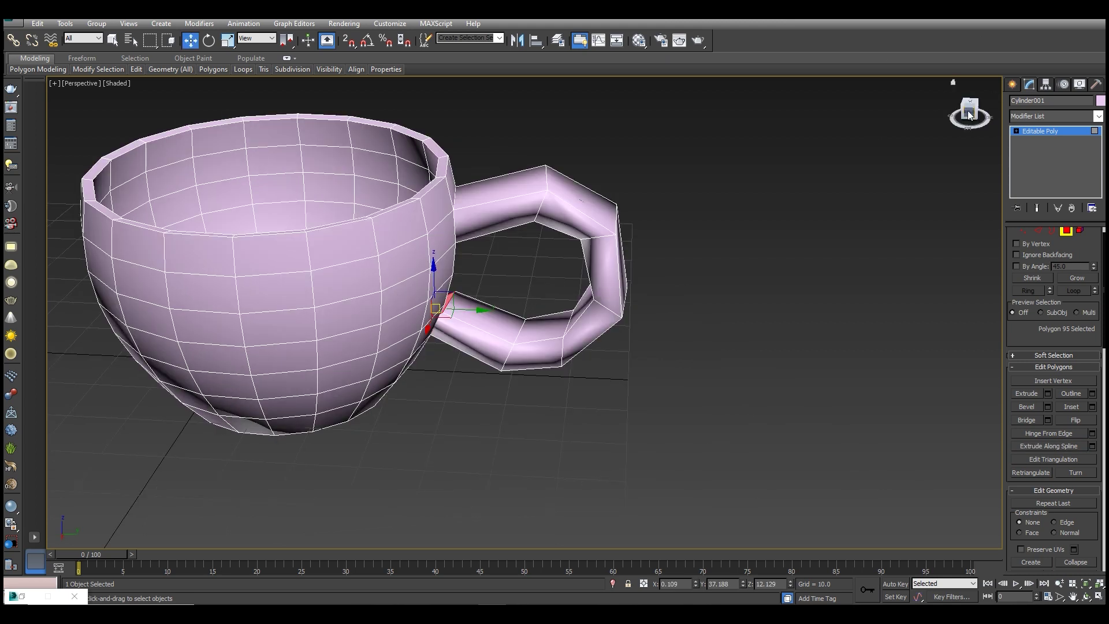
drag(971, 114, 971, 134)
alt+middle_drag(576, 262, 566, 188)
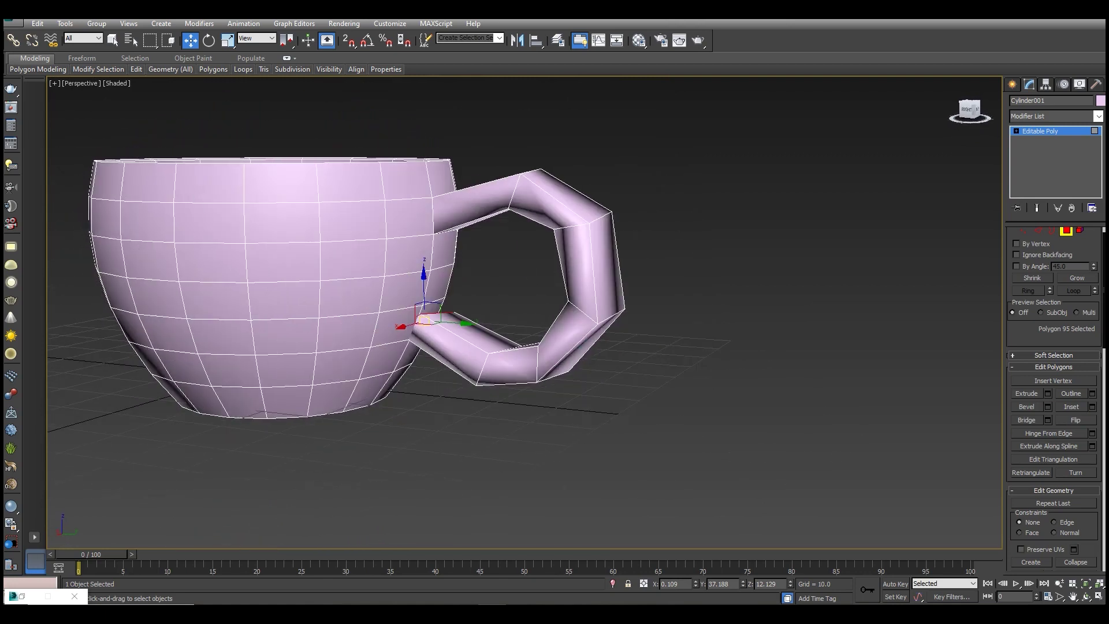
scroll(705, 209, down, 4)
click(1067, 231)
click(800, 254)
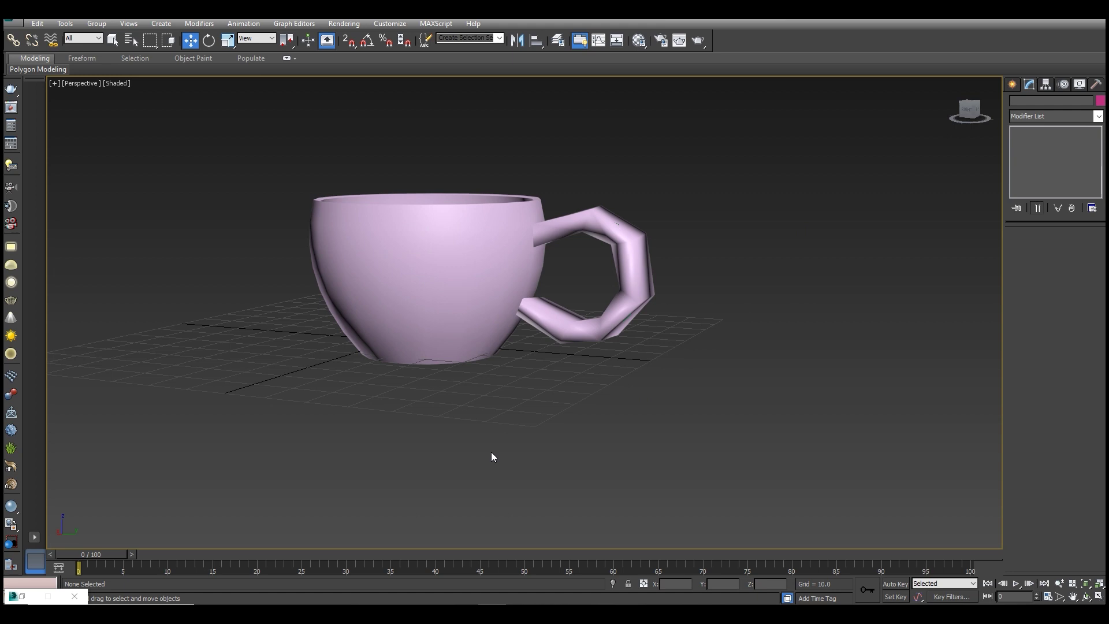
Step: Assign the red 02 - Default material to the whole cup with its handle
key(m)
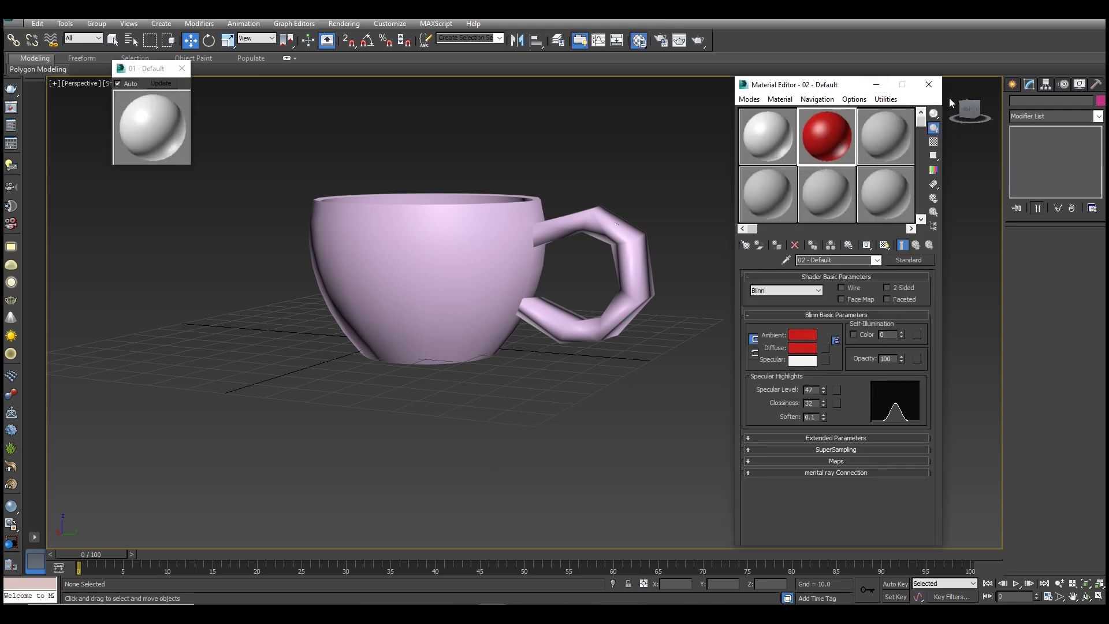
drag(976, 117, 966, 171)
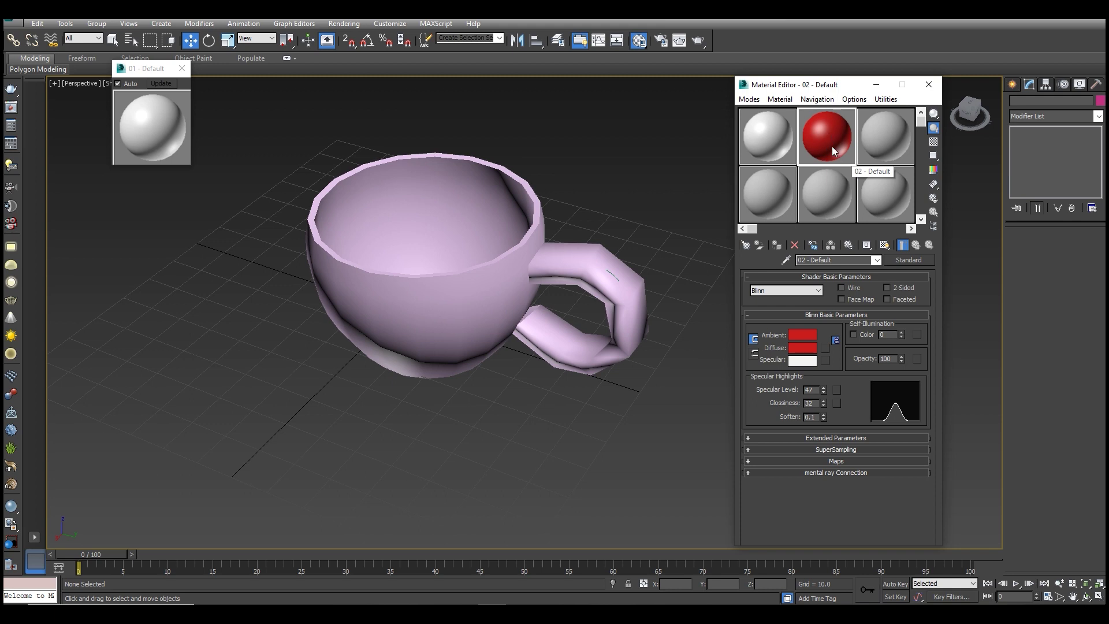
drag(834, 137, 514, 280)
click(878, 85)
mouse_move(962, 103)
mouse_down()
mouse_move(963, 125)
mouse_move(970, 112)
mouse_up()
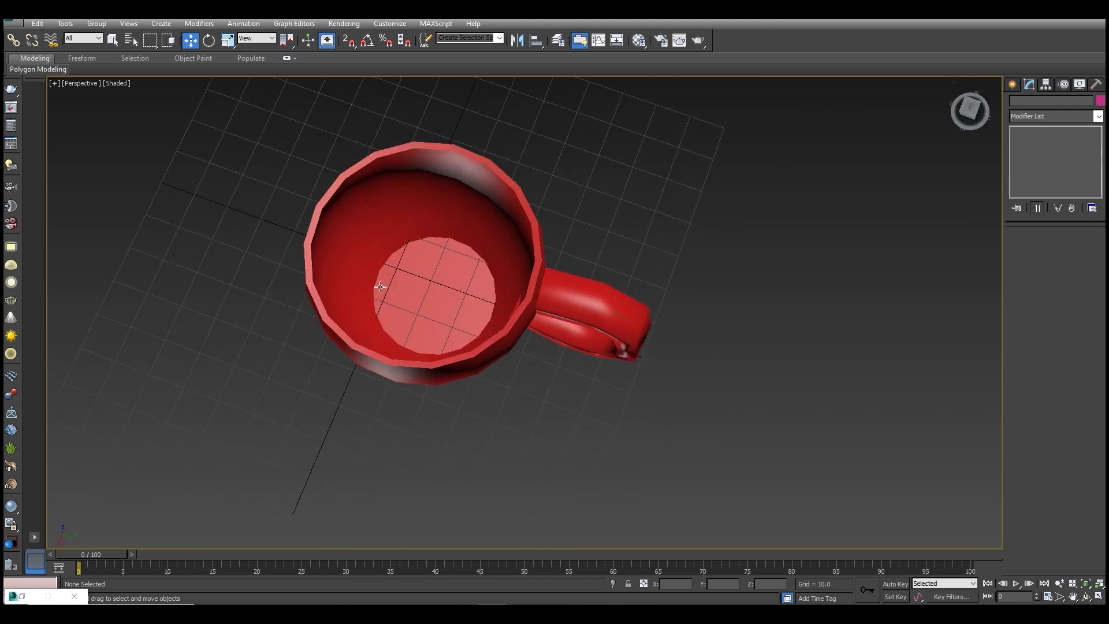
Step: Select the cup's inner floor polygon and grow the selection over the entire inner wall up to the rim
click(434, 296)
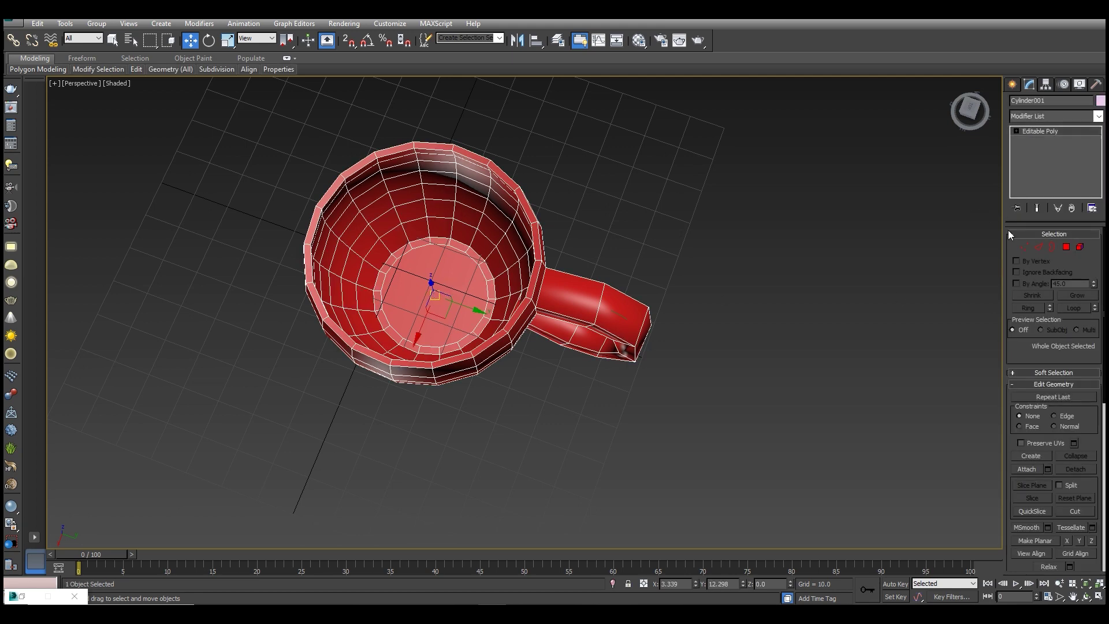
click(1066, 247)
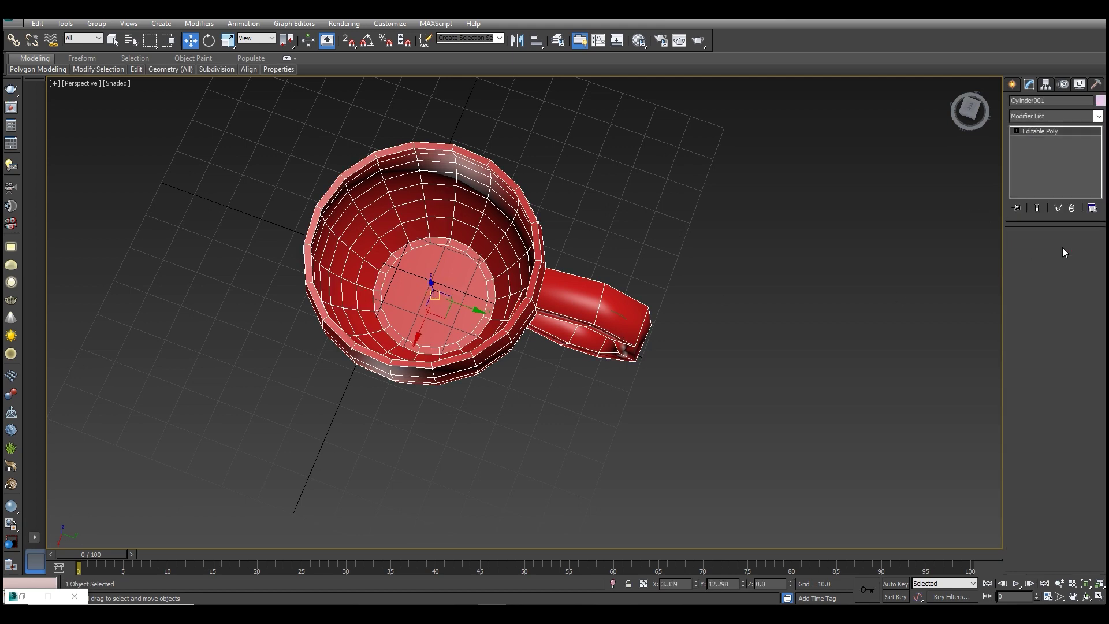
click(432, 298)
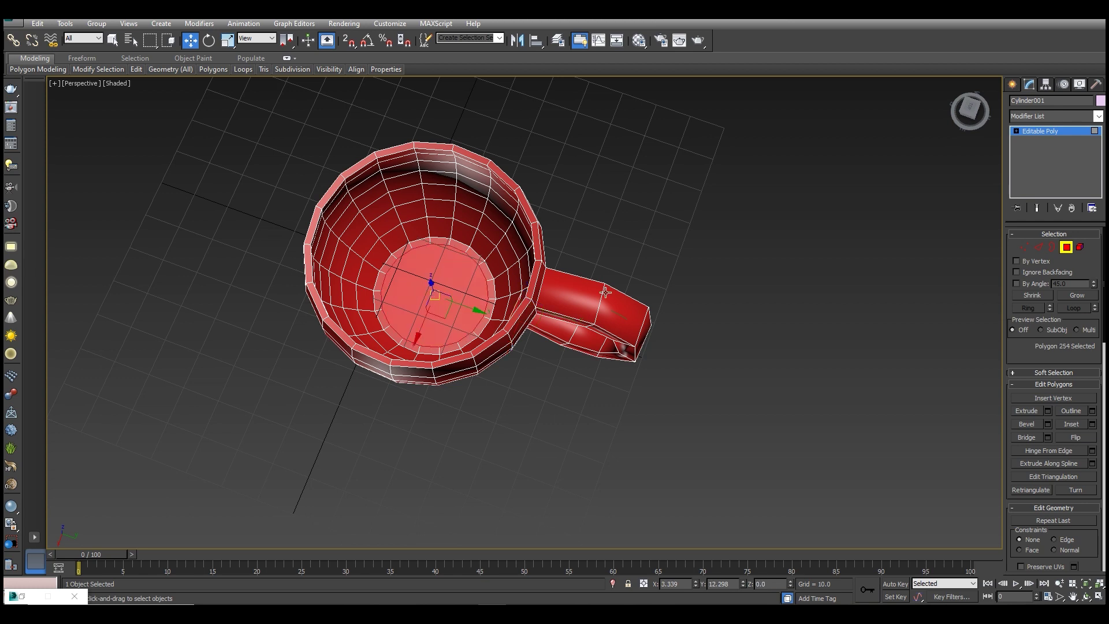
click(1079, 297)
click(1079, 297)
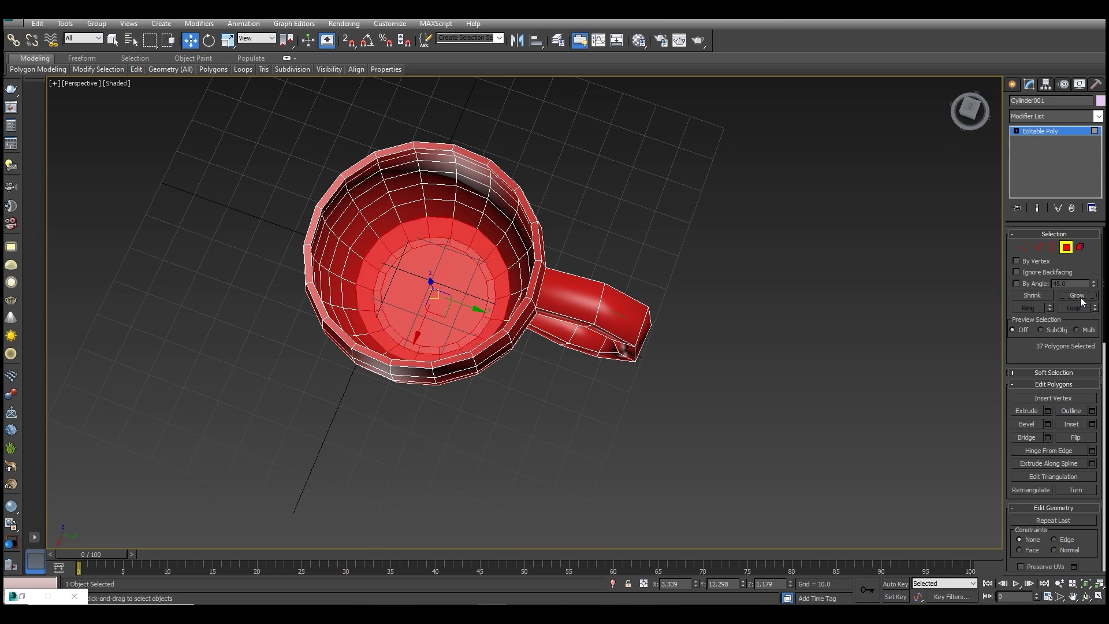
click(1079, 297)
click(1079, 296)
click(1079, 297)
click(1079, 297)
click(1079, 297)
click(1079, 296)
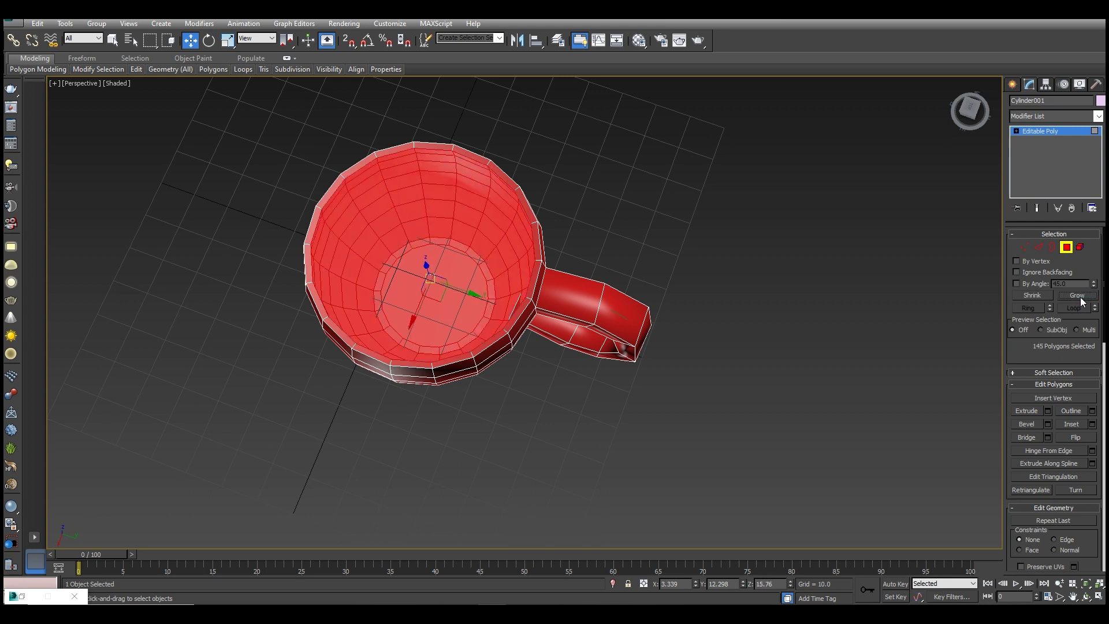
mouse_move(974, 115)
mouse_down()
mouse_move(953, 81)
mouse_move(929, 73)
mouse_move(1000, 96)
mouse_move(976, 118)
mouse_up()
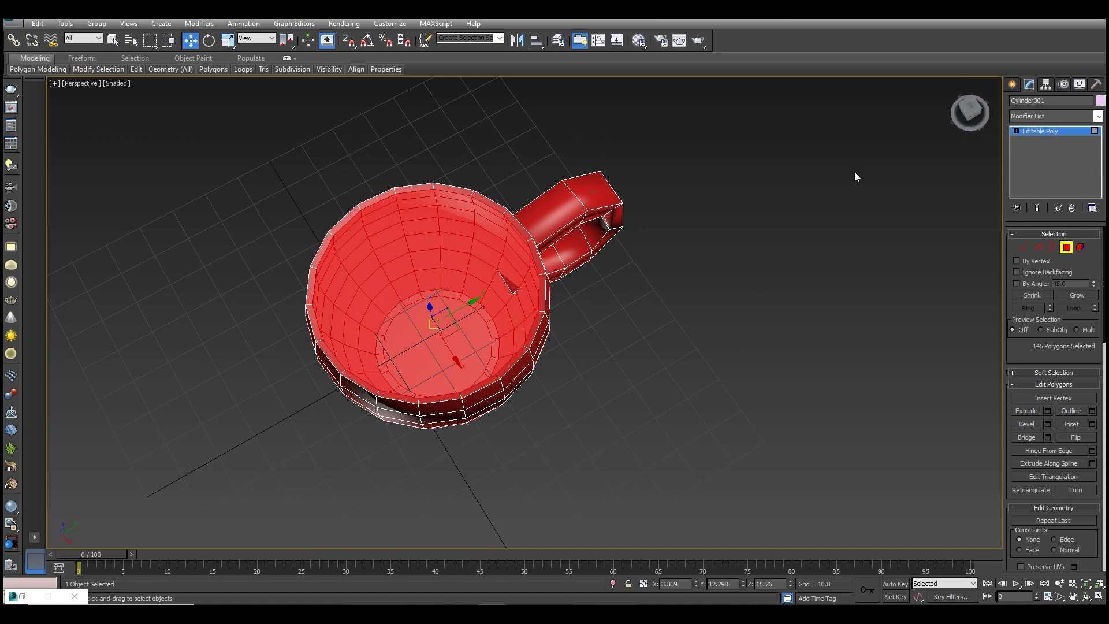
Step: Assign the white 01 - Default material to the selected interior polygons of the cup
key(m)
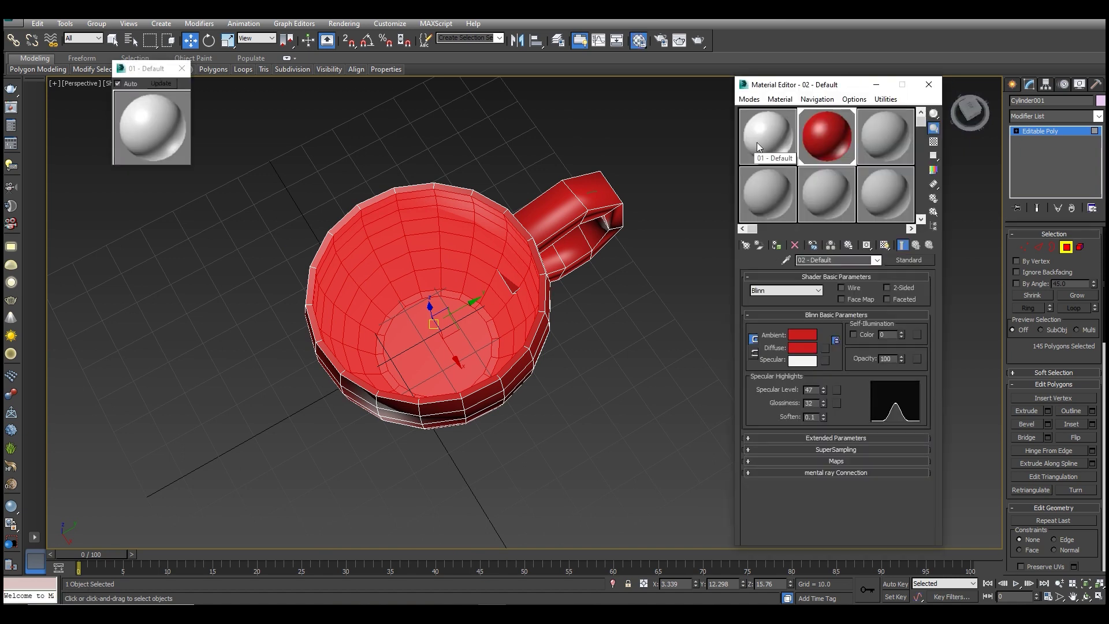
drag(774, 142, 500, 241)
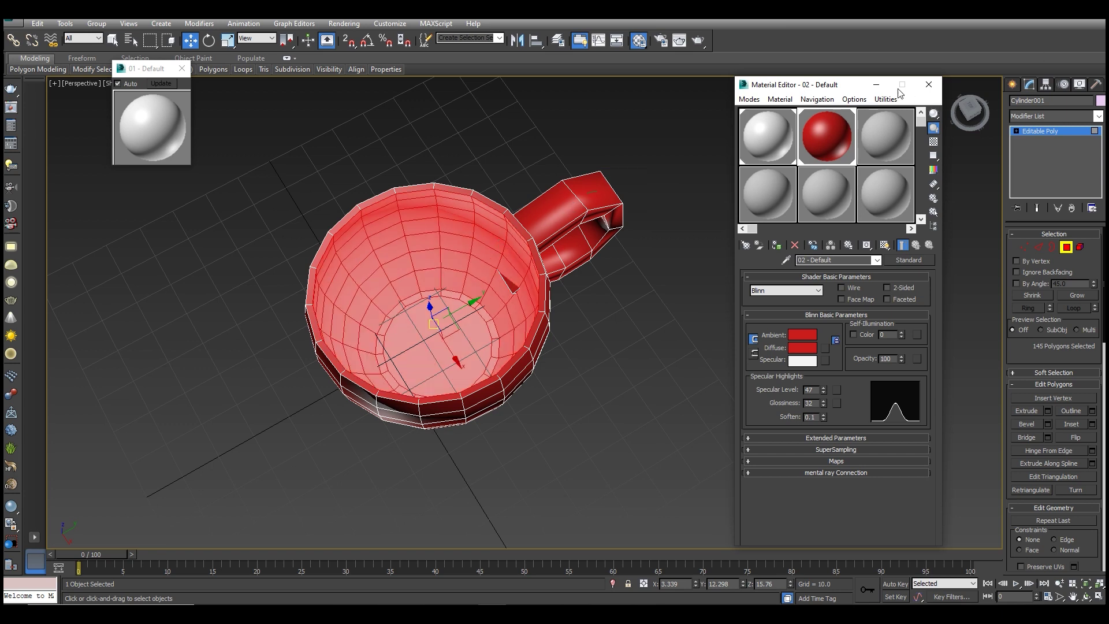
click(875, 85)
click(876, 84)
drag(959, 123, 977, 112)
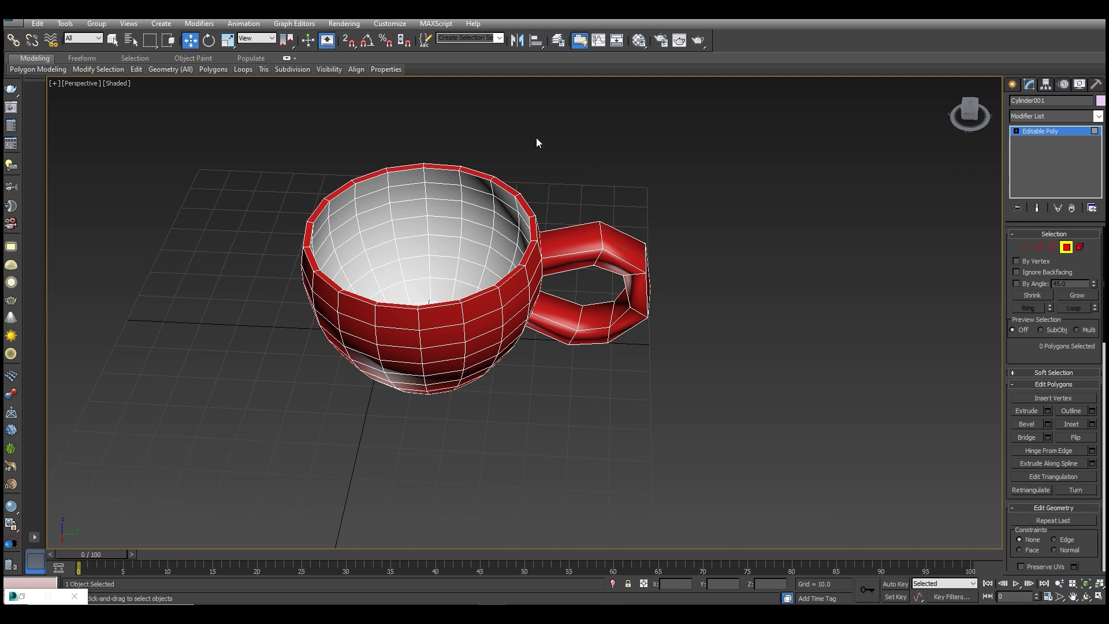
Step: Apply a smoothing modifier to the cup and handle, accept the reference notice and clear the selection
click(492, 204)
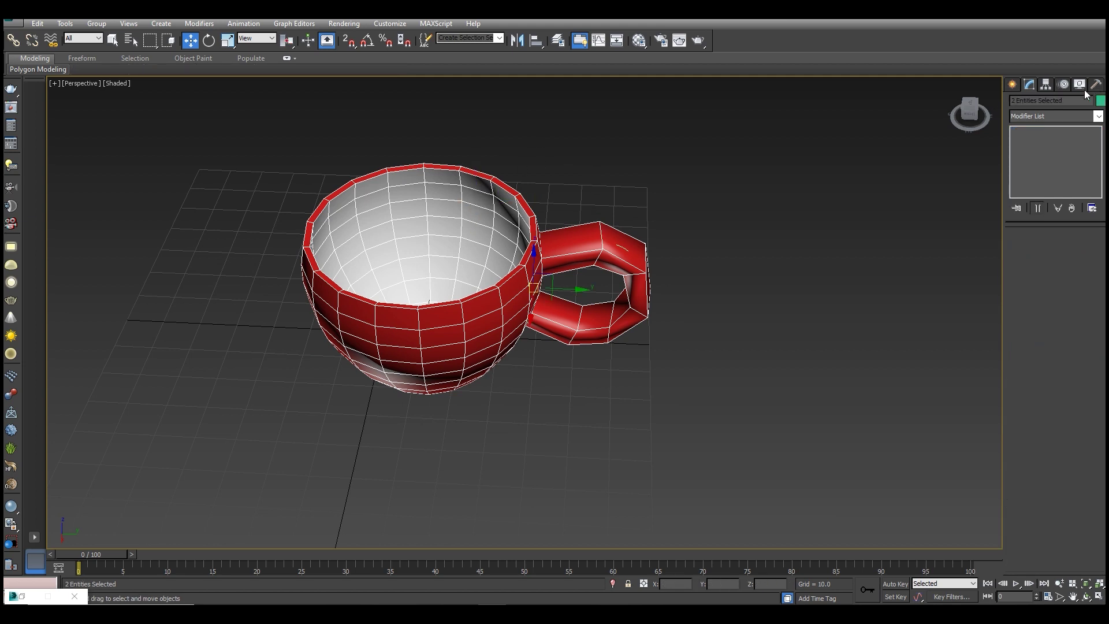
click(1050, 117)
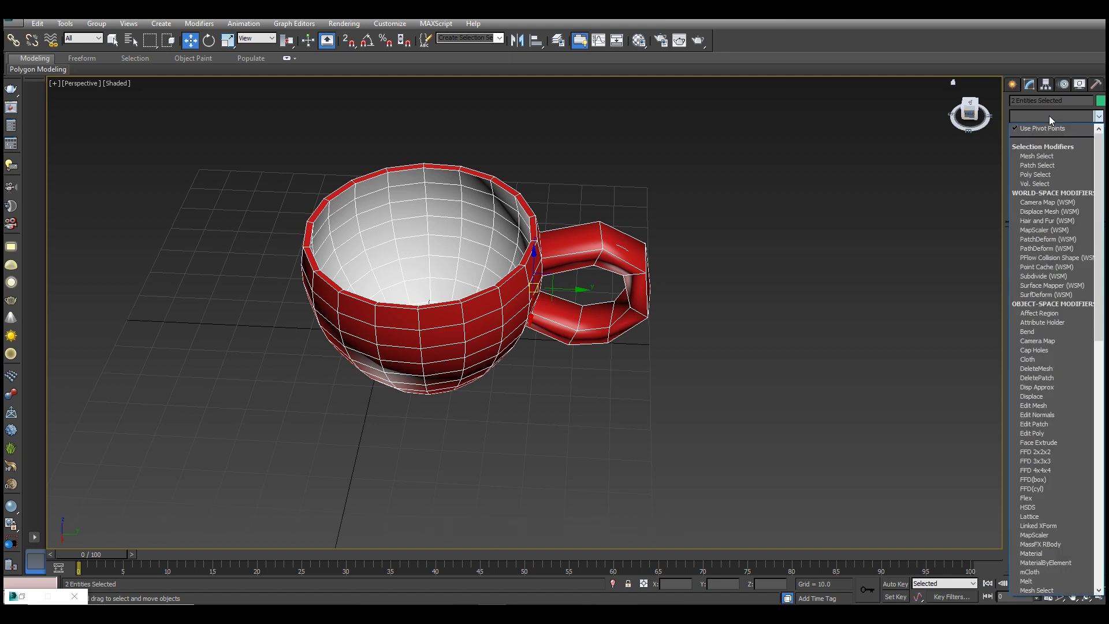
text(ms)
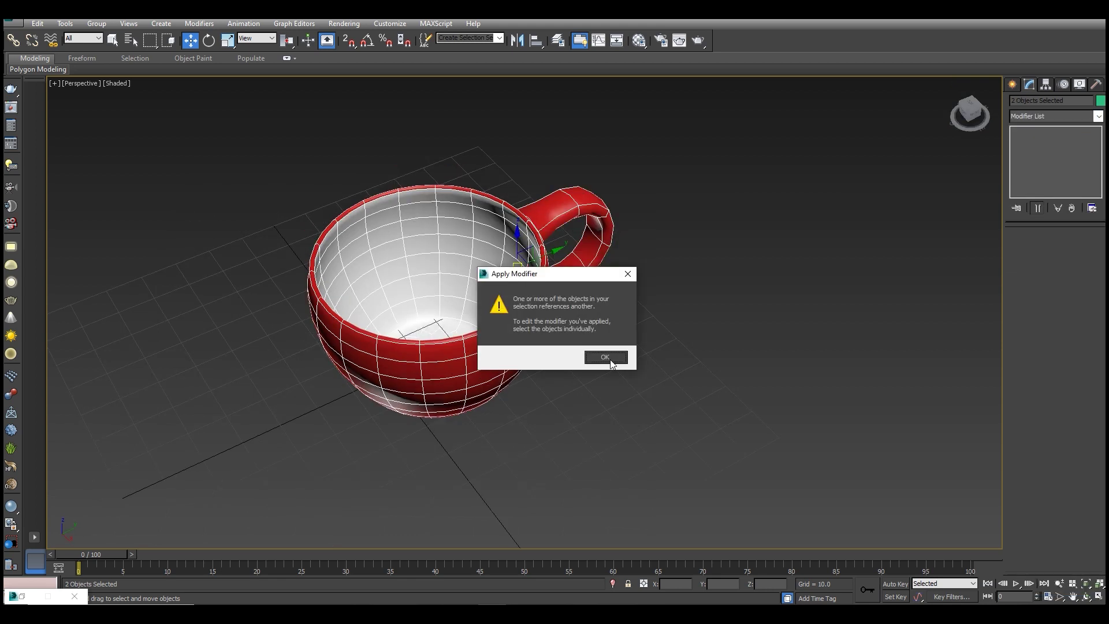
click(614, 363)
click(655, 370)
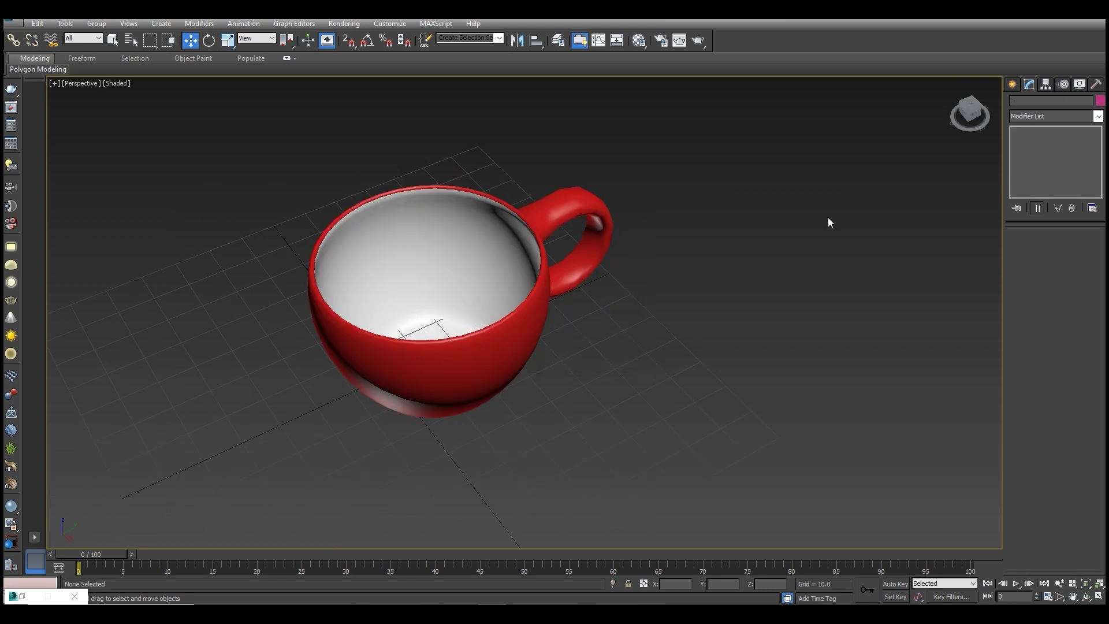
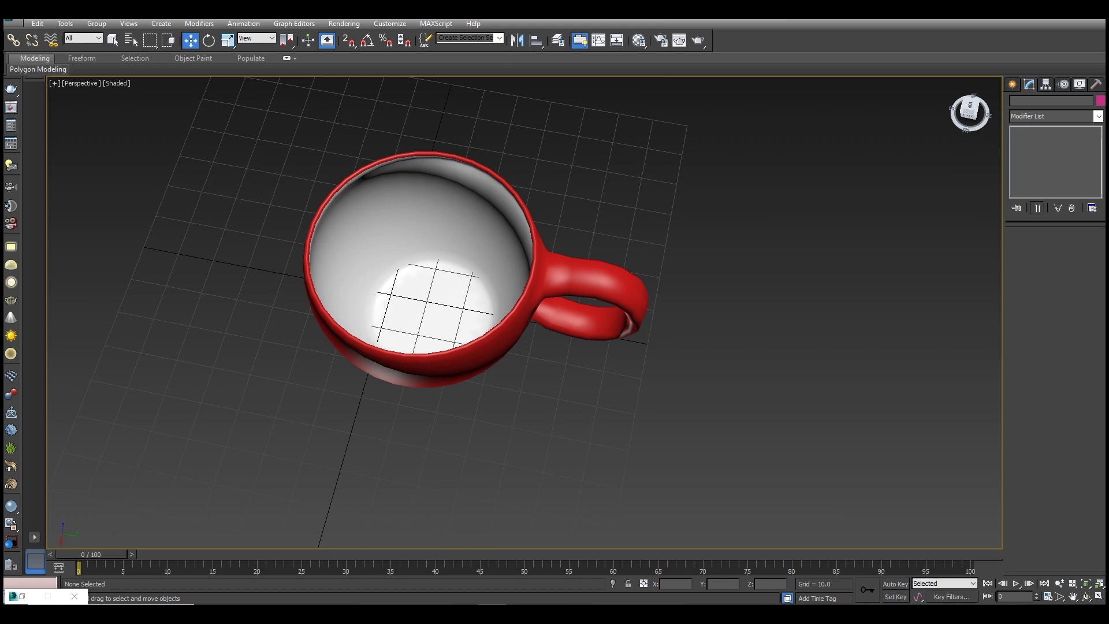
Step: In the Right view, draw an open four-point Line beside the cup with a short flat base, a slope rising about 10 units and a longer flat rim
alt+middle_drag(524, 312, 532, 338)
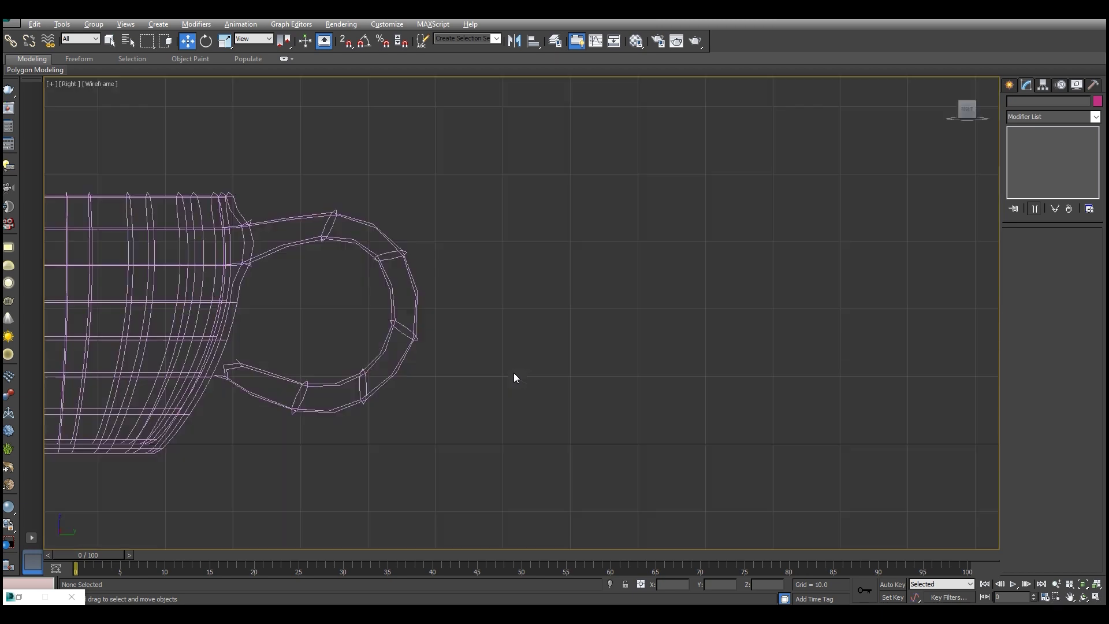
mouse_move(514, 372)
middle_down()
mouse_move(560, 290)
mouse_move(631, 272)
mouse_move(622, 287)
mouse_move(522, 296)
middle_up()
scroll(671, 270, up, 5)
scroll(677, 274, down, 4)
scroll(580, 290, down, 2)
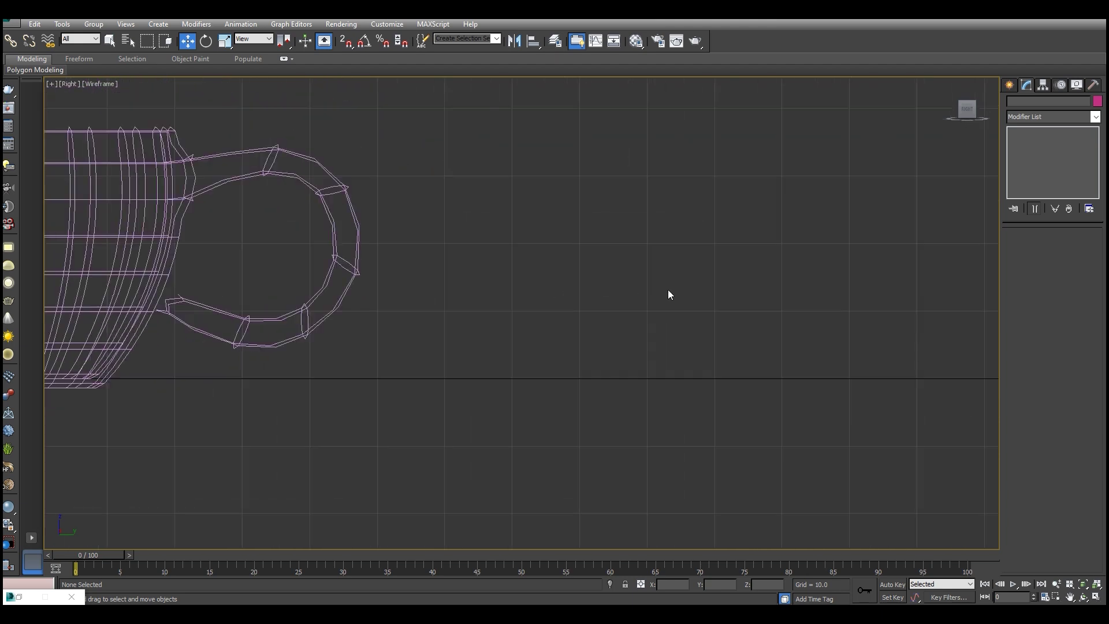
click(1010, 86)
click(1027, 104)
click(1031, 168)
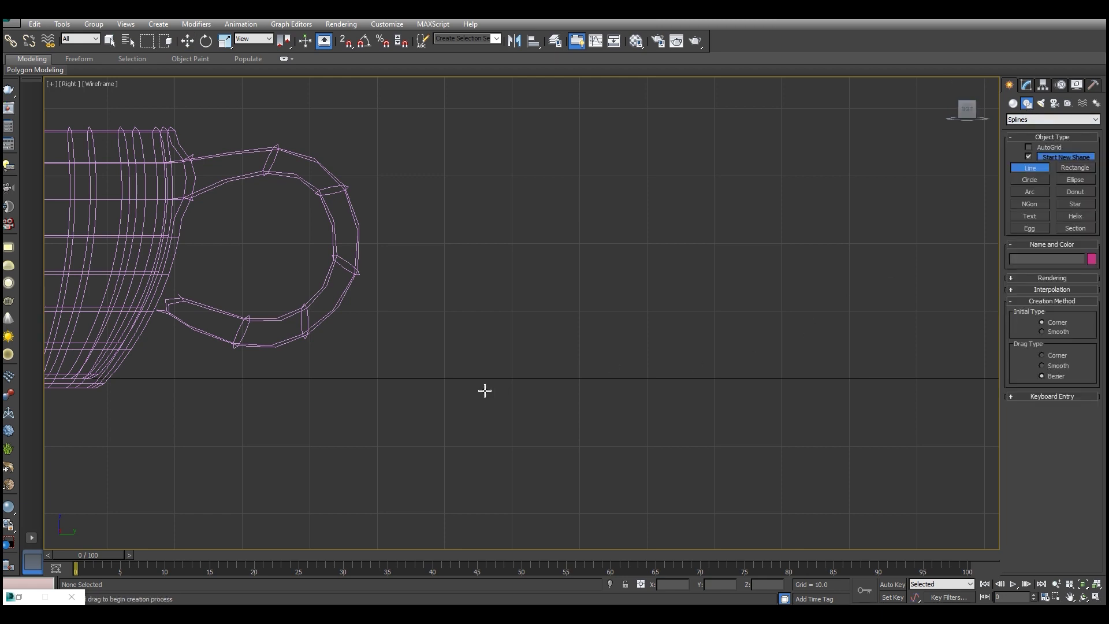
click(579, 380)
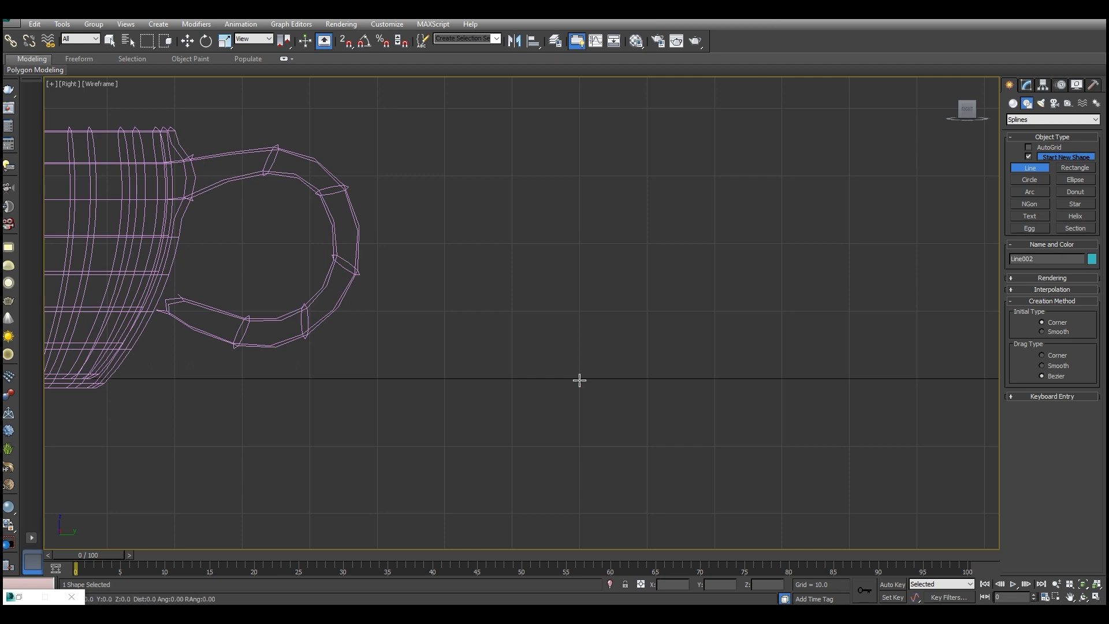
click(648, 379)
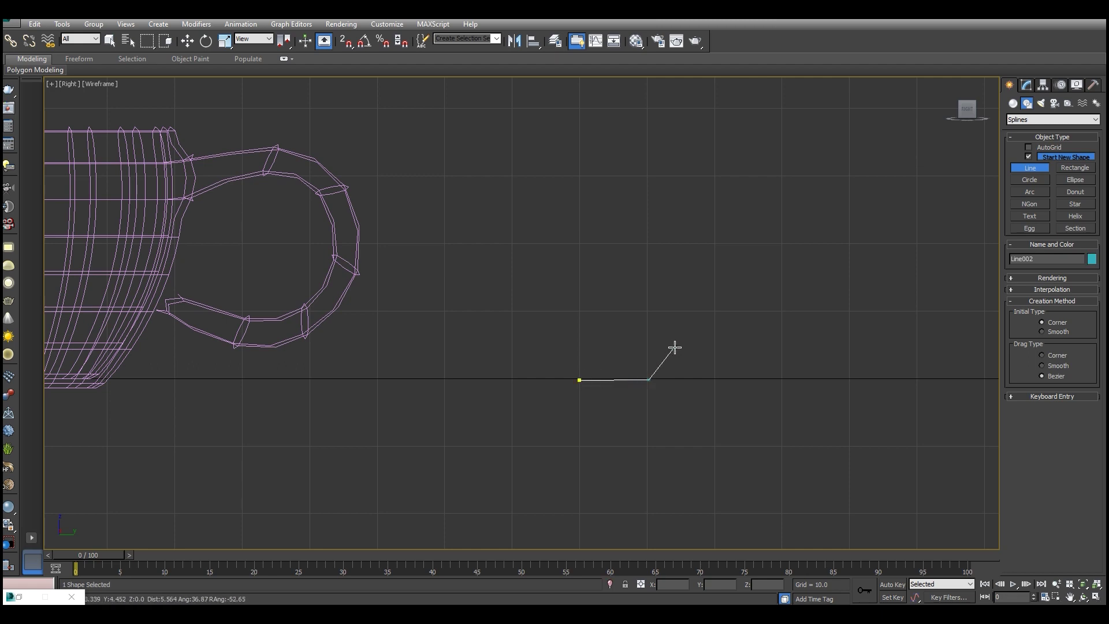
click(696, 312)
click(808, 311)
right_click(814, 316)
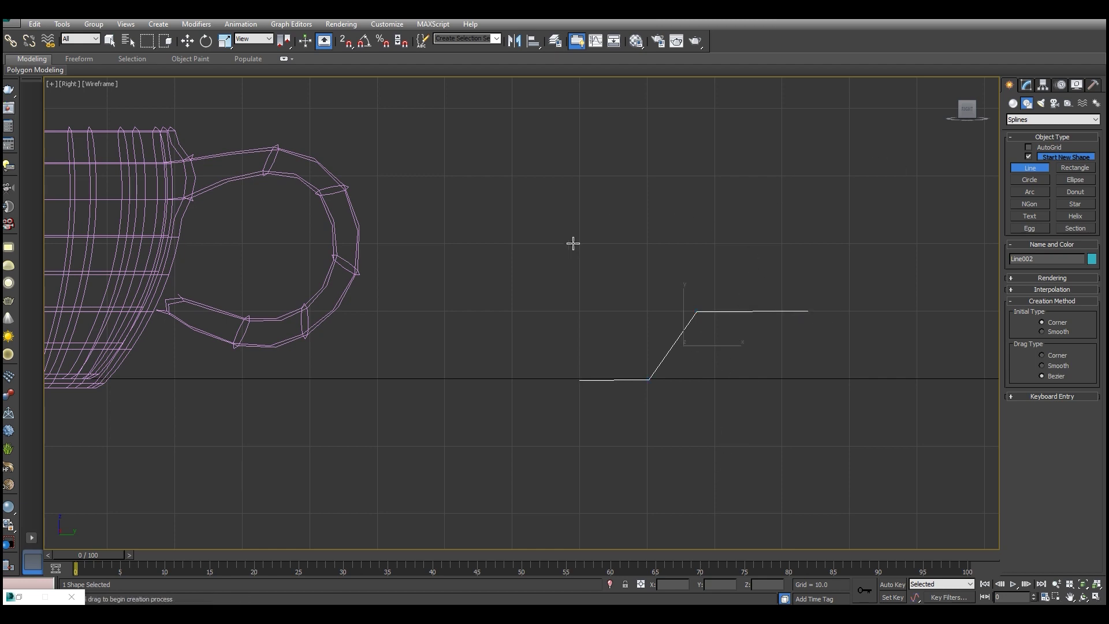
Step: Fillet the second profile line's vertex where the slope meets the upper flat rim, rounding it into a wide arc
click(187, 41)
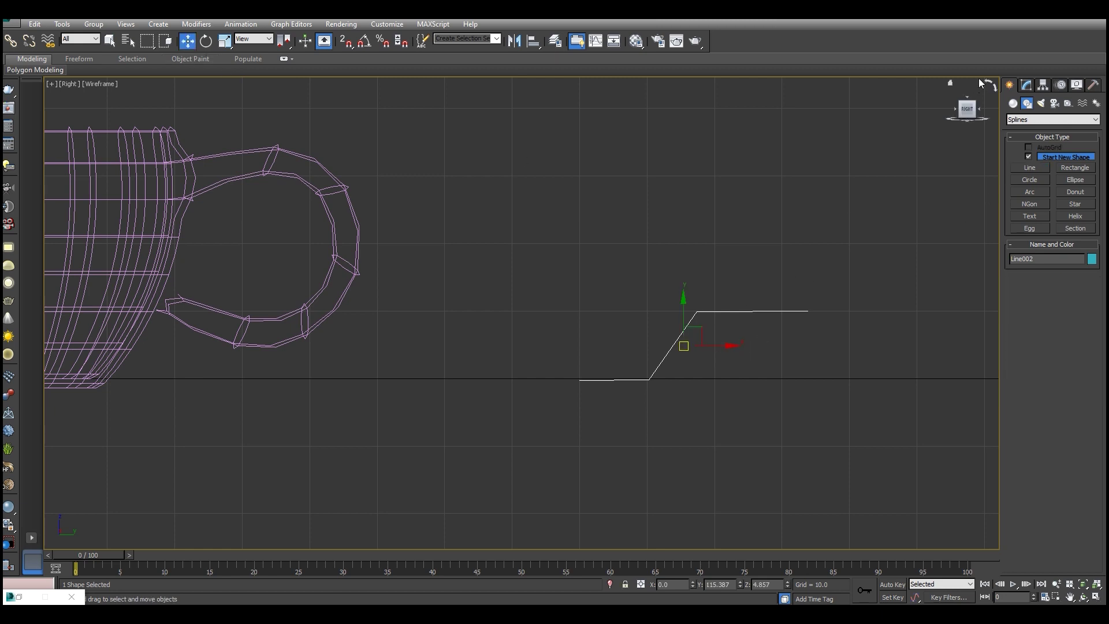
click(1025, 86)
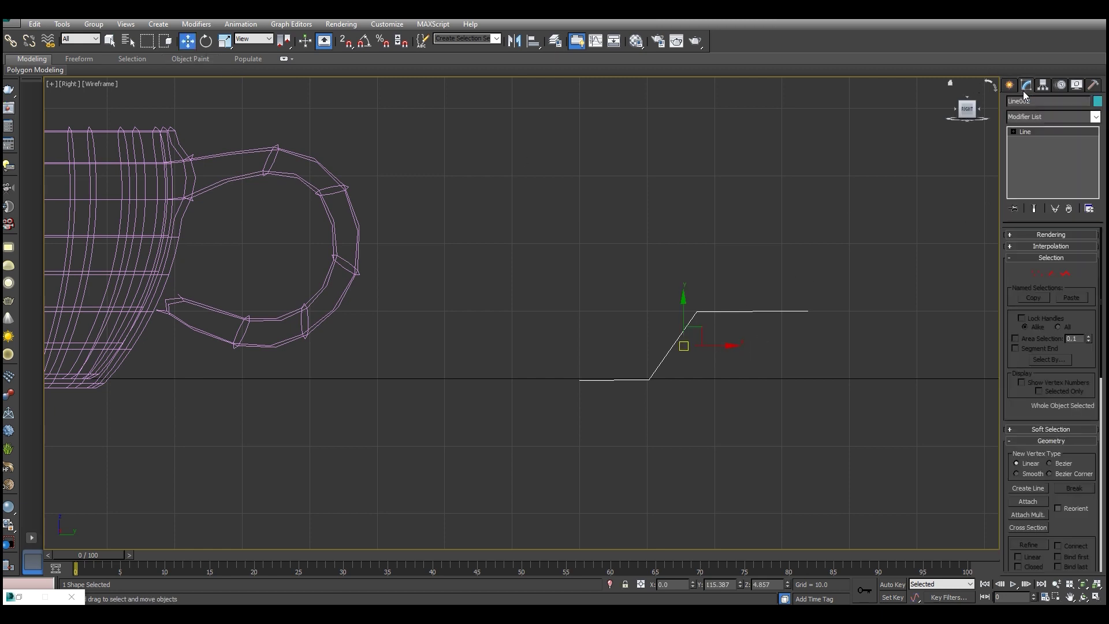
click(1037, 274)
drag(674, 285, 722, 330)
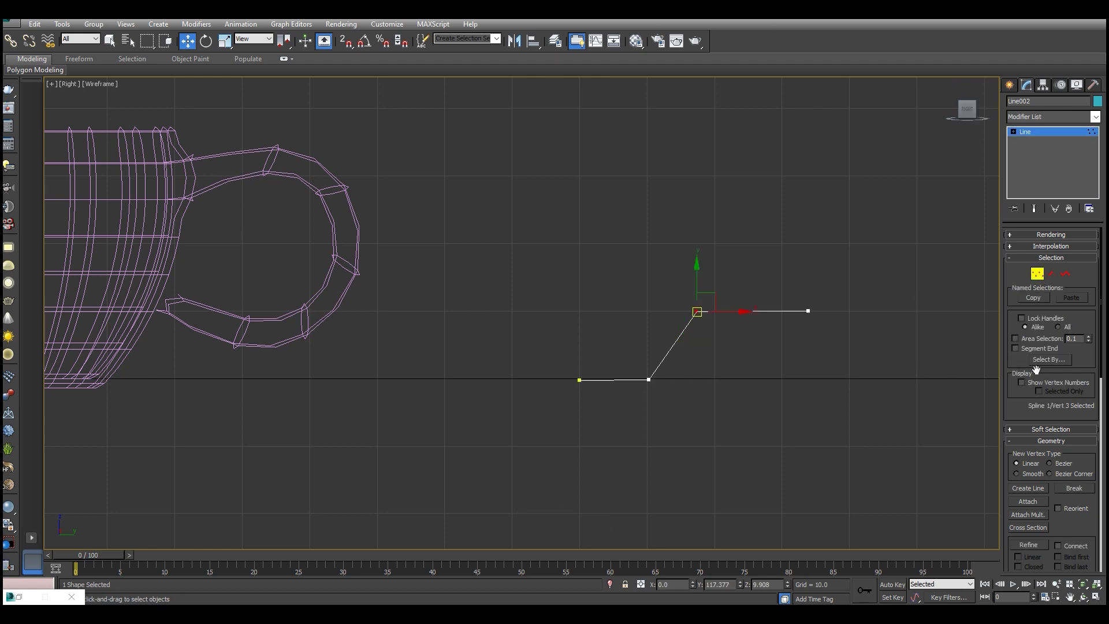
scroll(1074, 376, down, 5)
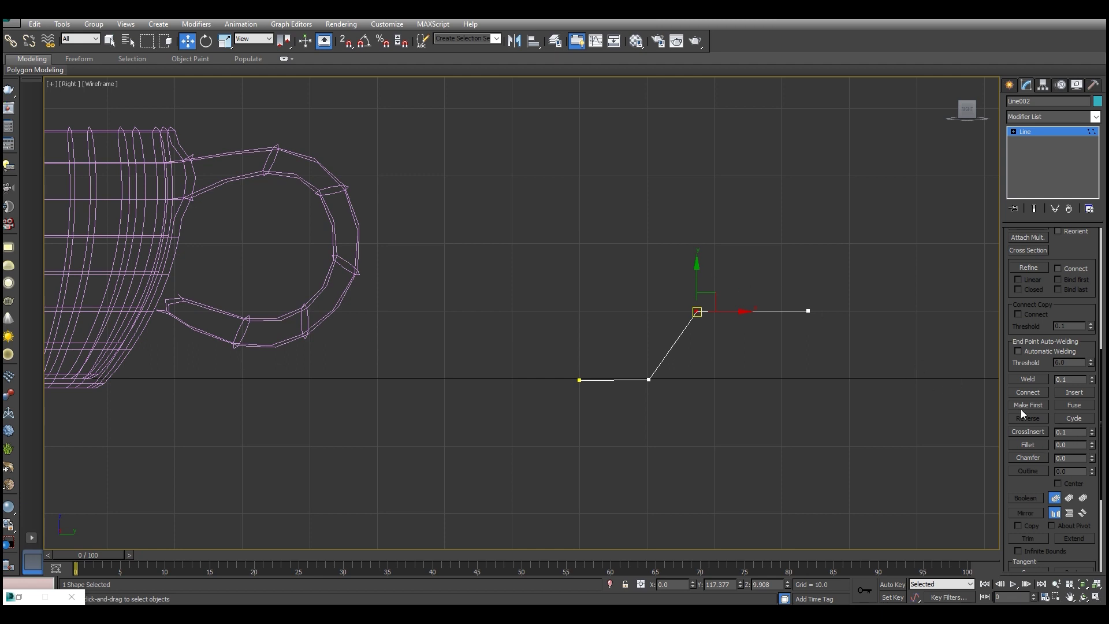
drag(1091, 446, 1090, 370)
scroll(912, 257, up, 4)
scroll(913, 257, down, 2)
scroll(1050, 301, up, 3)
scroll(1048, 304, up, 5)
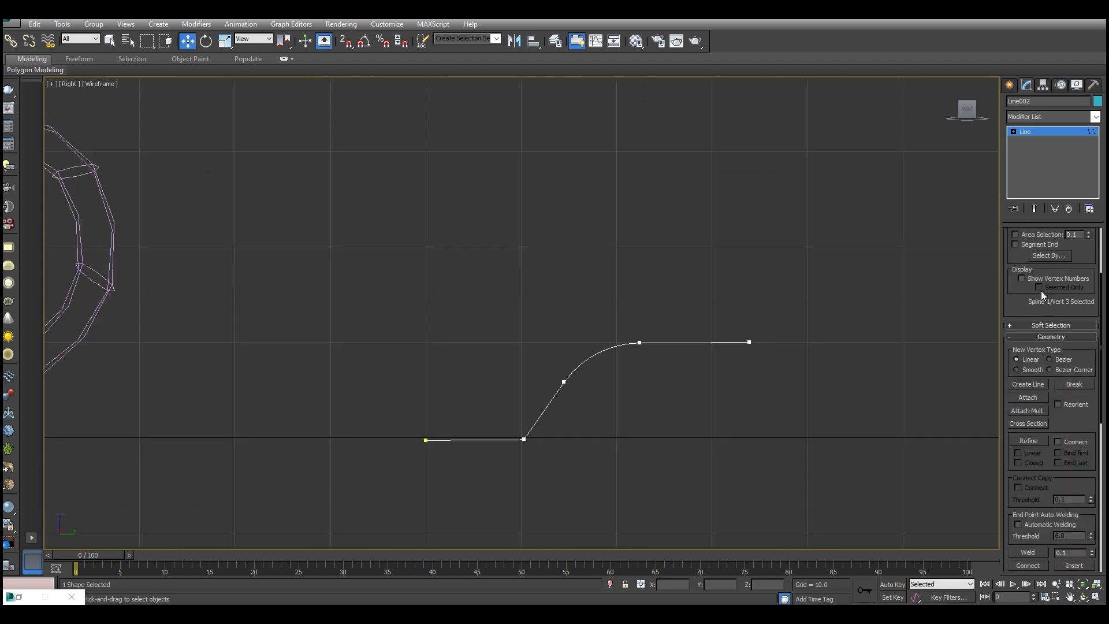
click(1037, 273)
Step: Revolve the filleted profile line with a Lathe modifier and clear the selection
scroll(856, 300, down, 3)
drag(856, 299, 651, 413)
click(1052, 117)
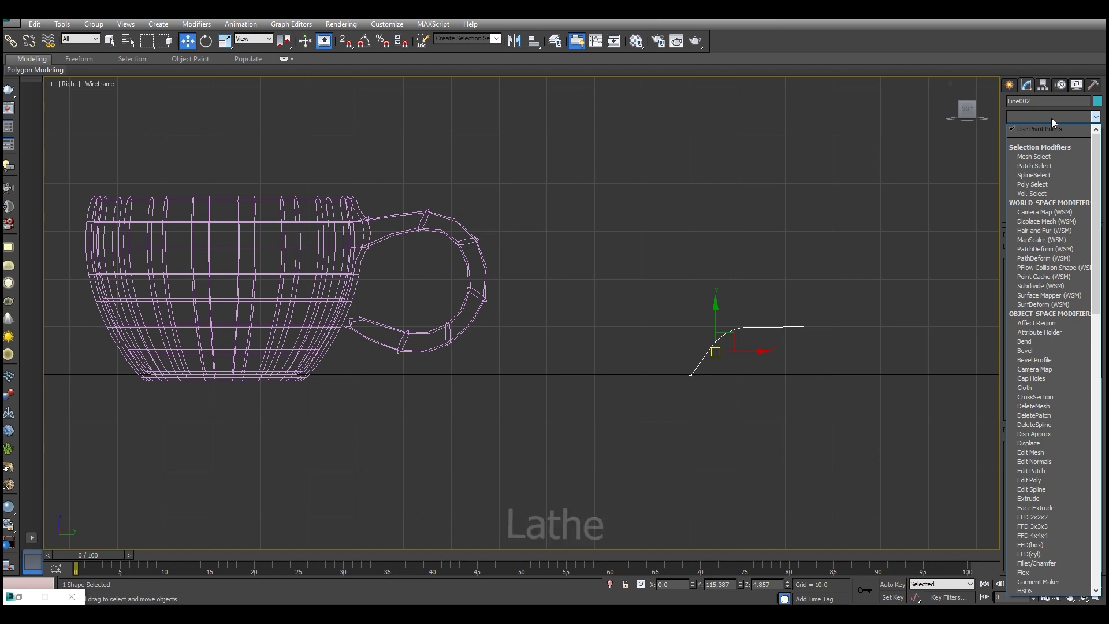
key(l)
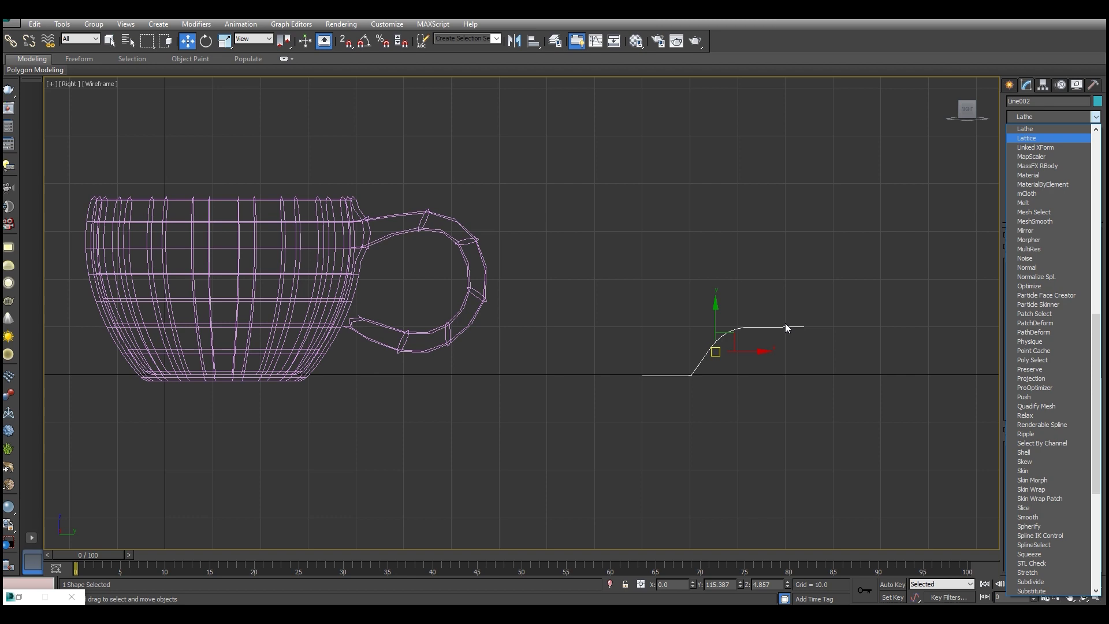
key(Return)
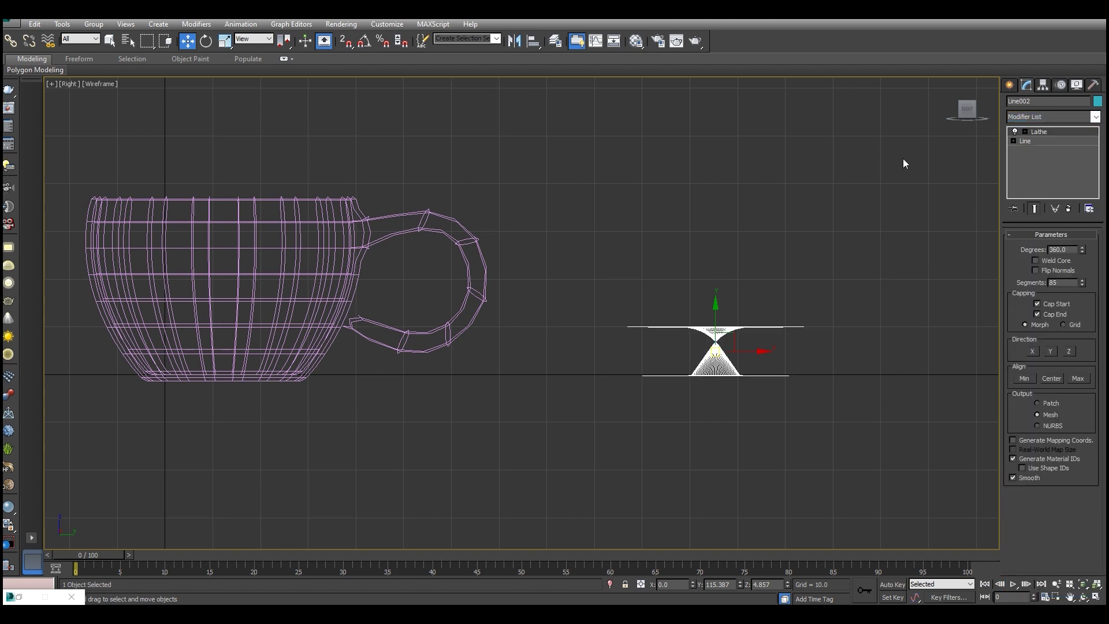
click(799, 278)
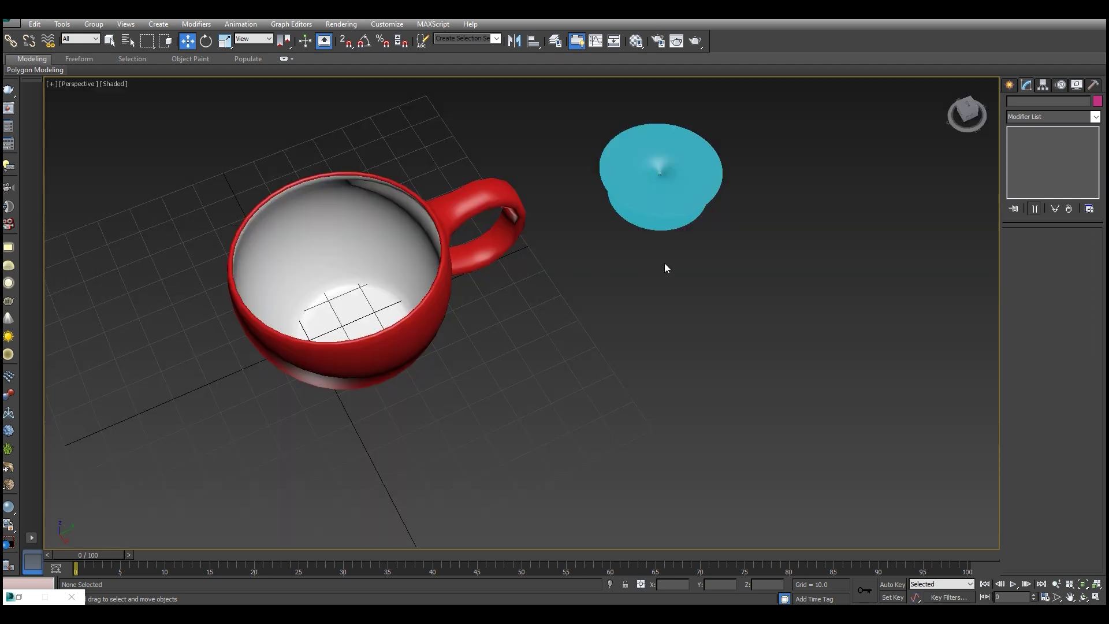
Step: In the Perspective view, select the lathed object and align its Lathe axis to Min to form an open saucer
scroll(665, 265, up, 3)
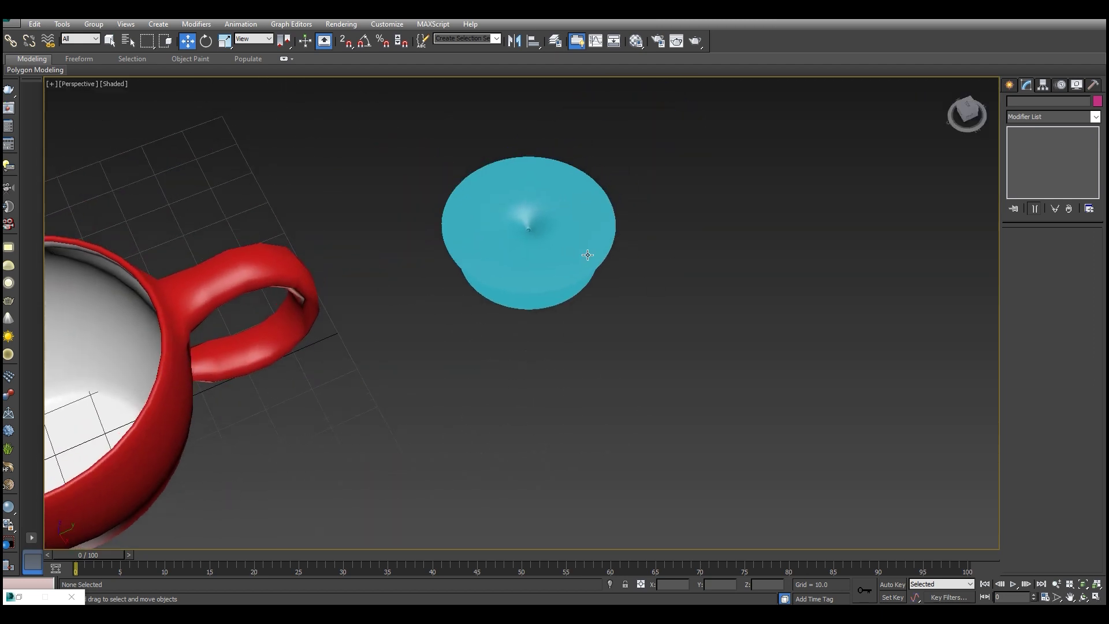
click(969, 116)
drag(963, 113, 971, 121)
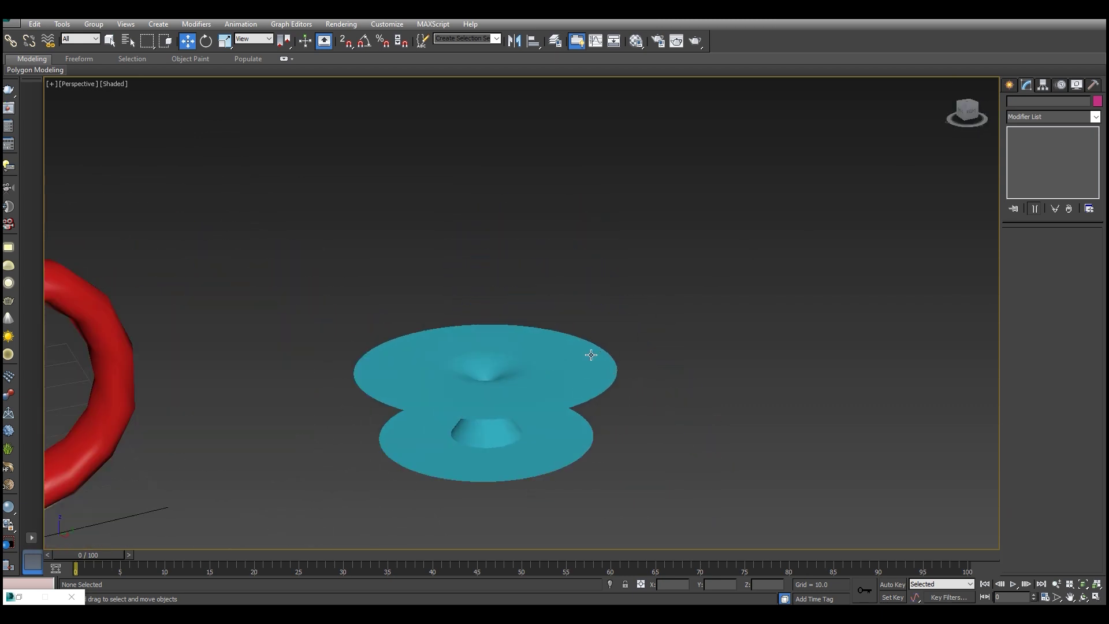
click(589, 354)
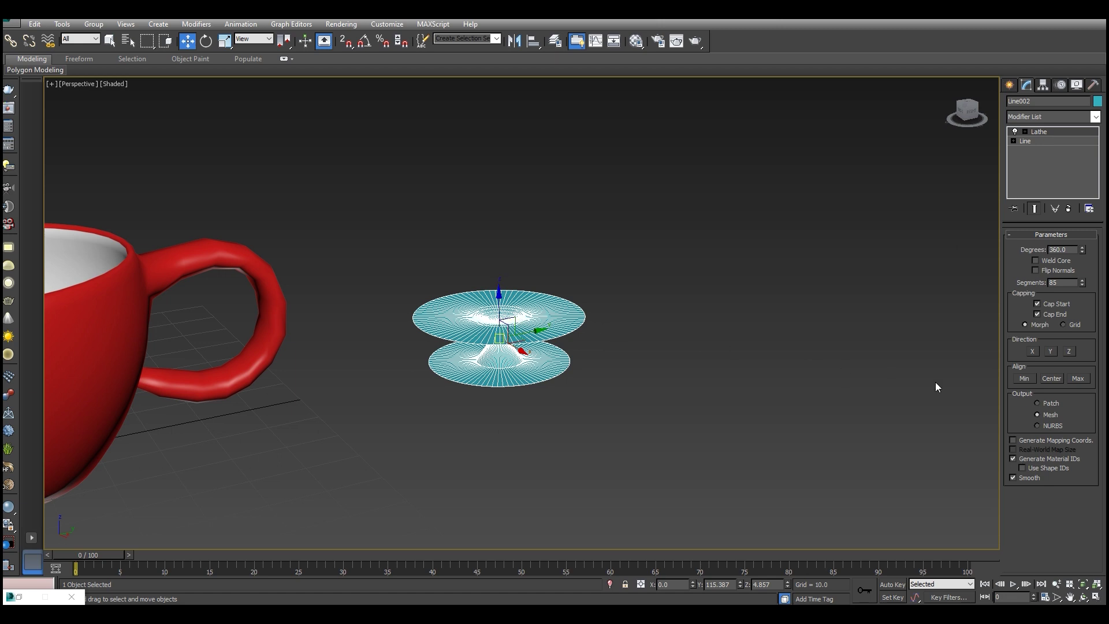
click(1026, 378)
mouse_move(965, 119)
mouse_down()
mouse_move(964, 104)
mouse_move(966, 132)
mouse_up()
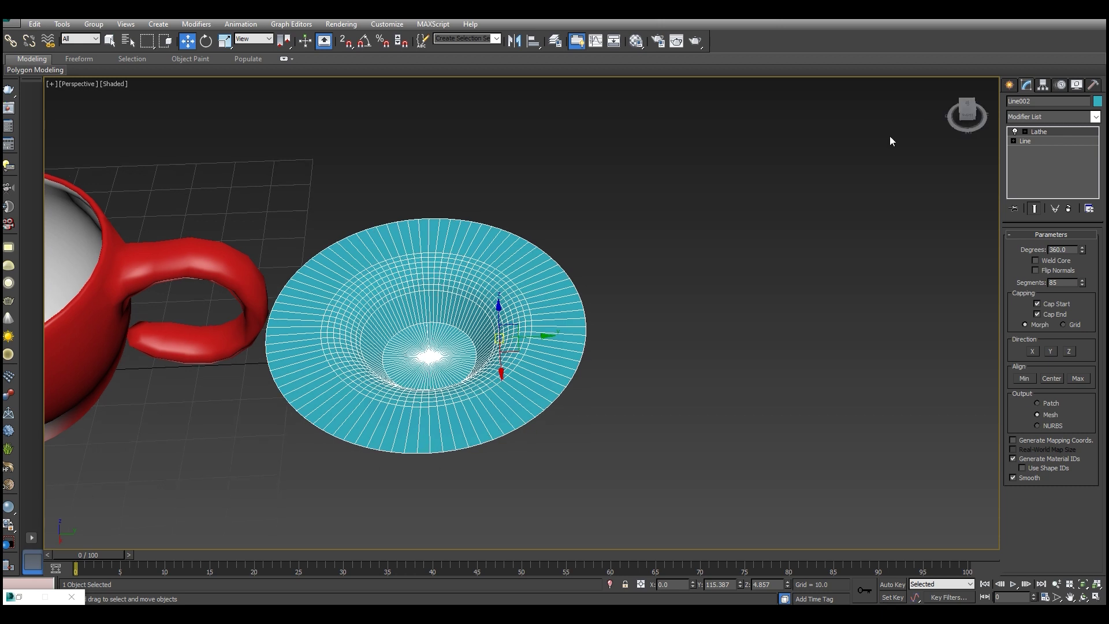
drag(965, 127, 966, 105)
Step: Set the saucer's Lathe segments to 69 and clear the selection
drag(1085, 285, 1086, 300)
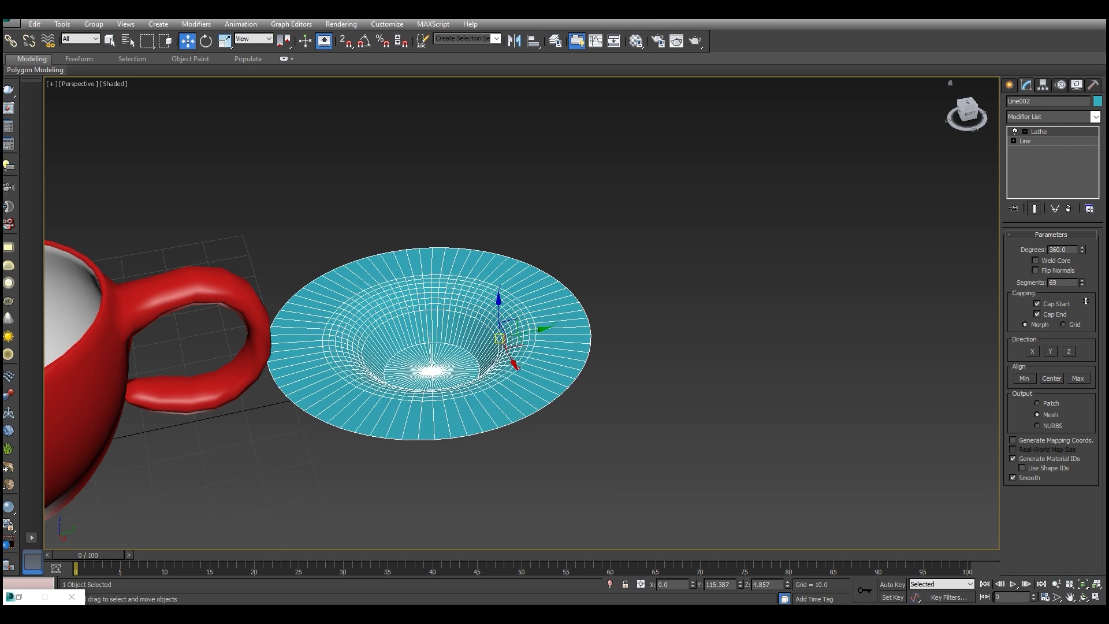
mouse_move(976, 113)
mouse_down()
mouse_move(974, 97)
mouse_move(974, 114)
mouse_up()
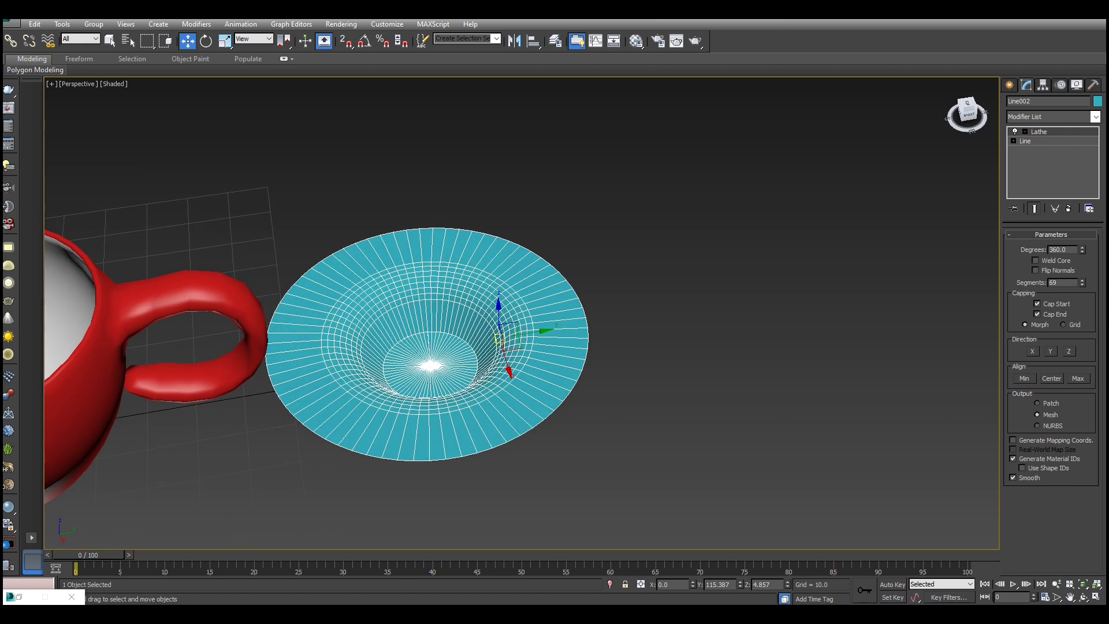
click(1024, 117)
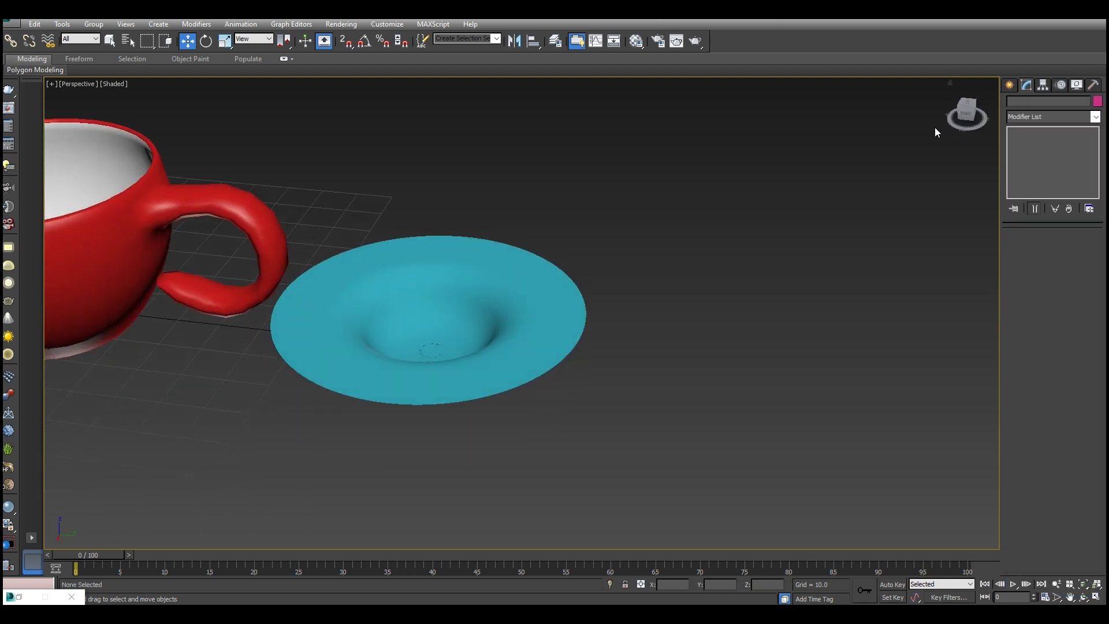
scroll(403, 335, up, 3)
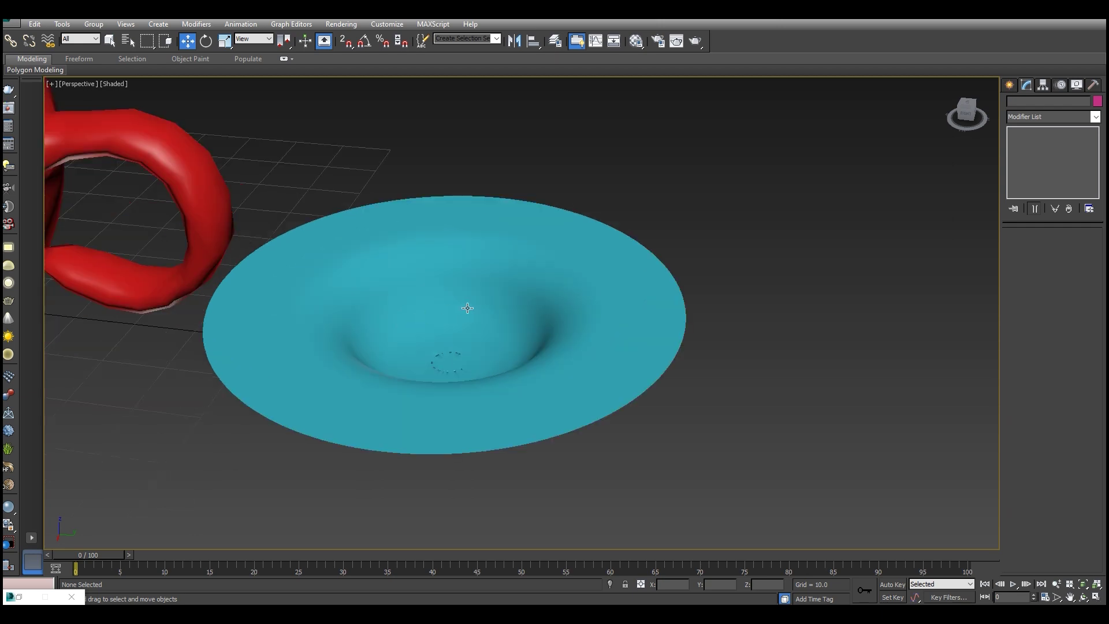
scroll(709, 244, down, 3)
mouse_move(953, 123)
mouse_down()
mouse_move(958, 103)
mouse_move(959, 117)
mouse_up()
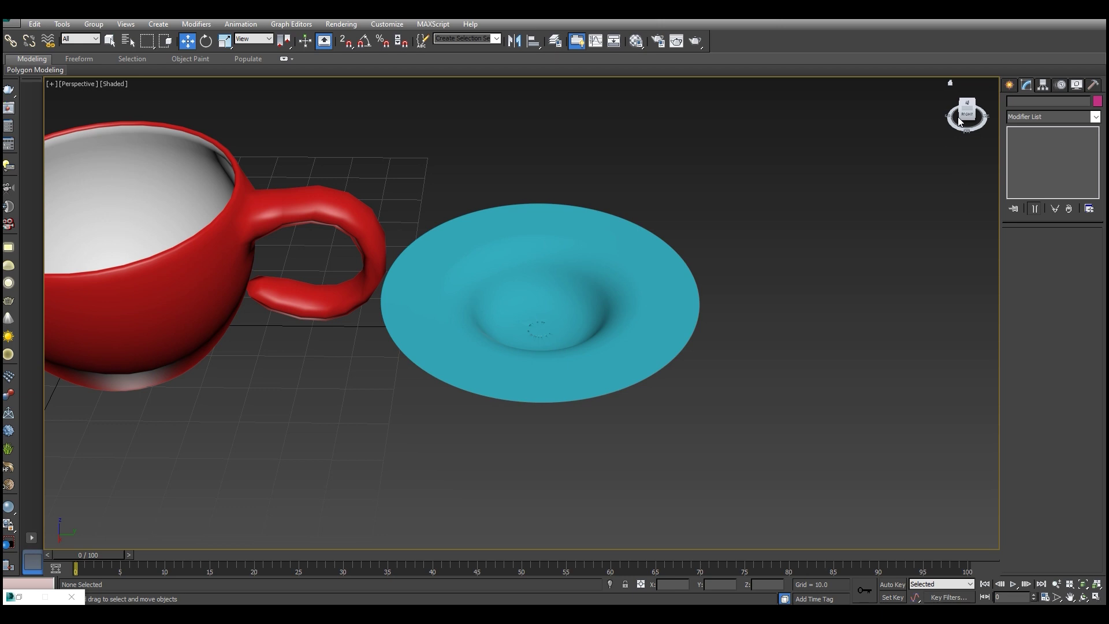
drag(959, 120, 844, 201)
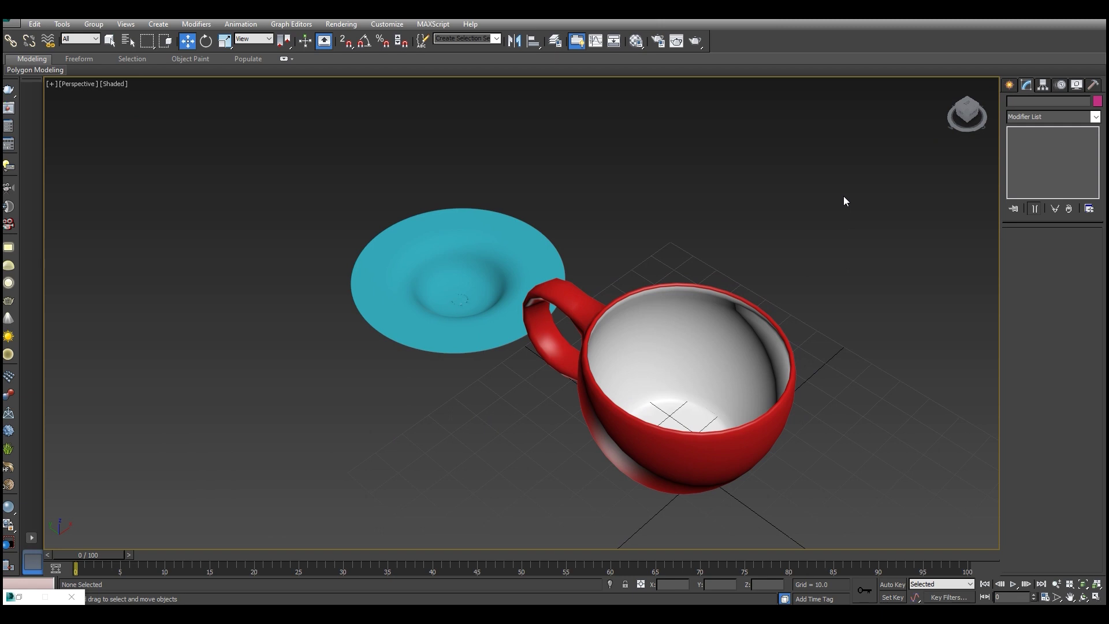